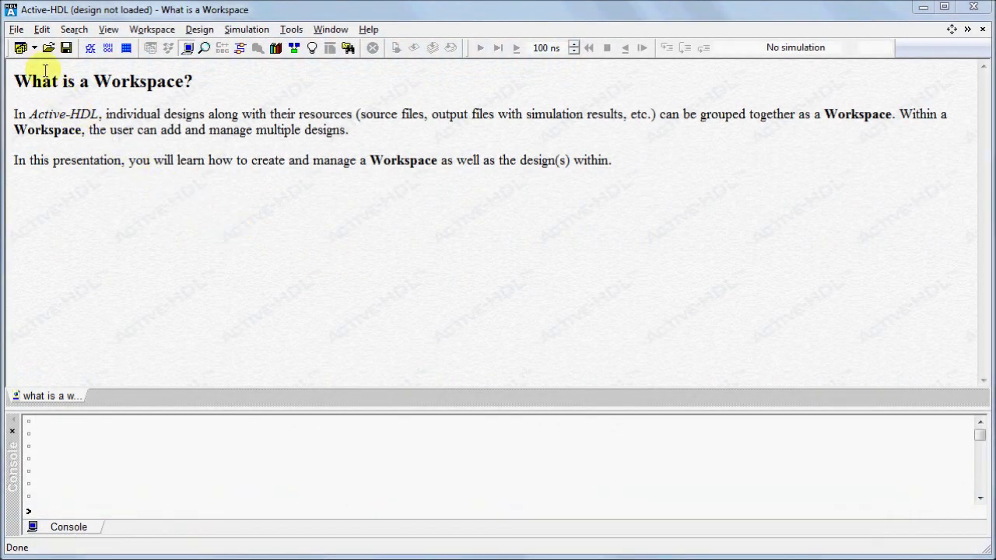
Open the File menu to begin creating a new workspace
left_click(16, 31)
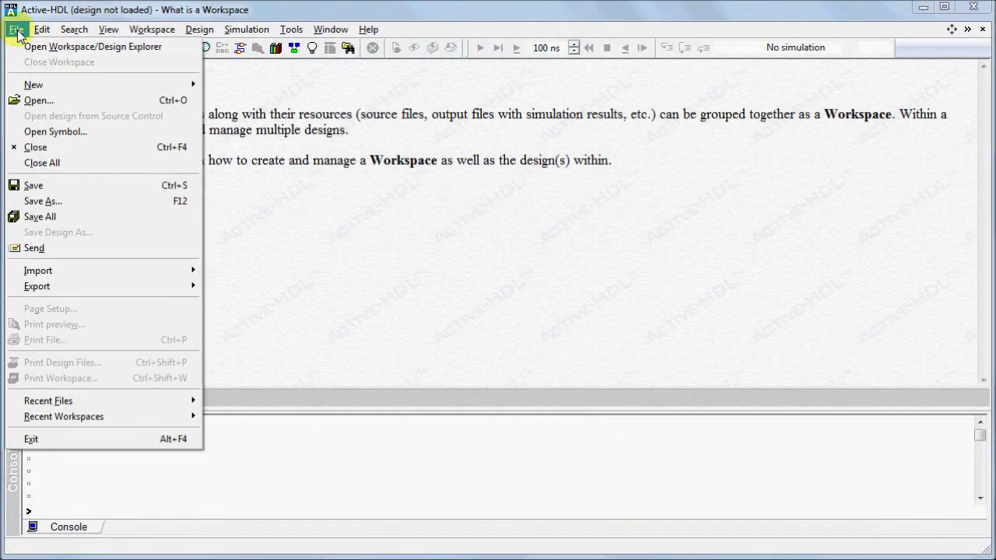
Create workspace My_Workspace in c:\my_designs\ with Add New Design to Workspace kept checked
mouse_move(109, 86)
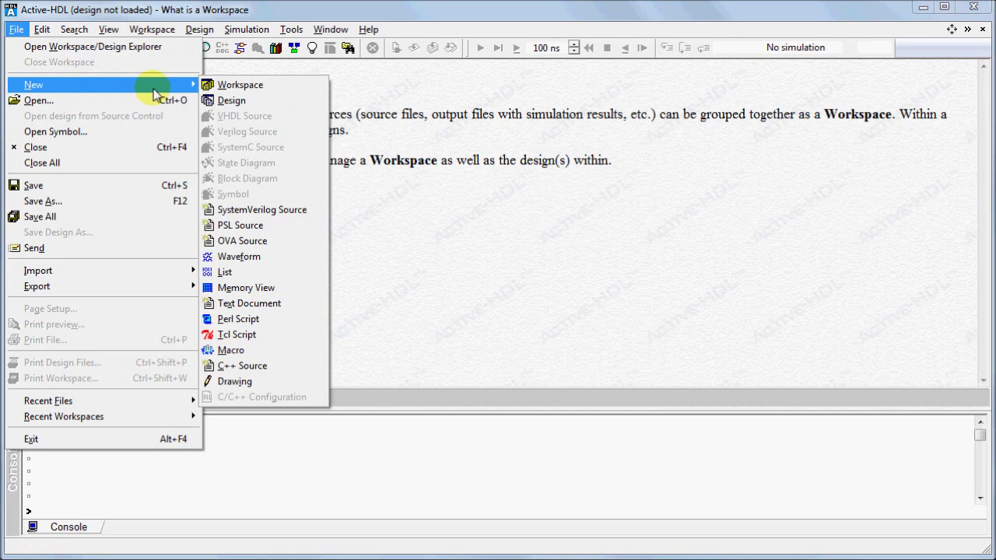
left_click(302, 84)
type("My_Workspace")
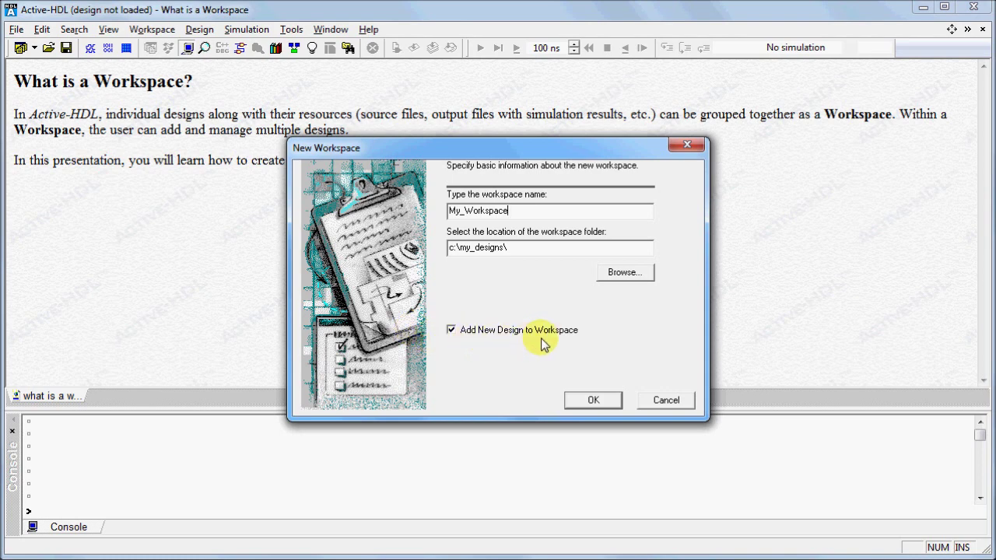
left_click(593, 399)
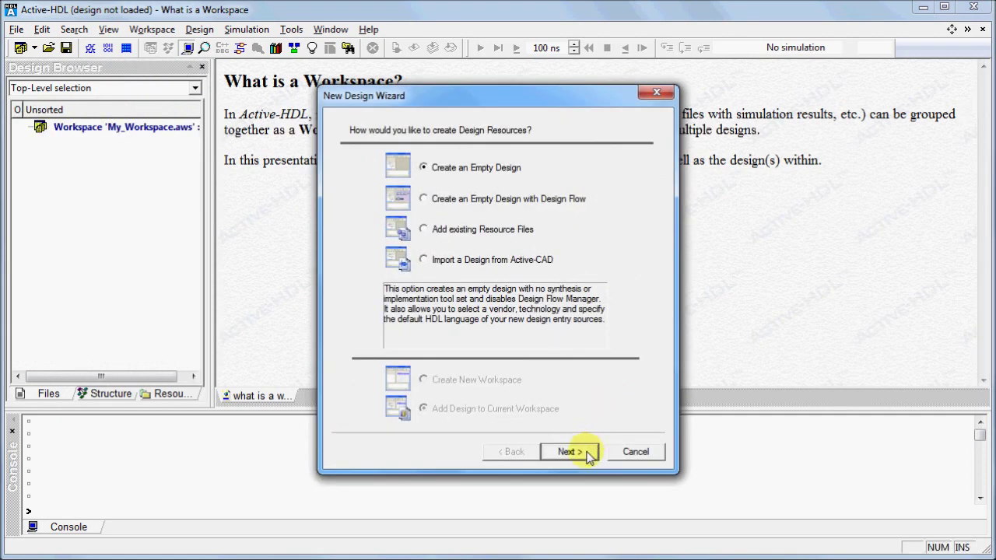
Add an empty VHDL design named My_Design targeting Altera CycloneIVGX
left_click(588, 458)
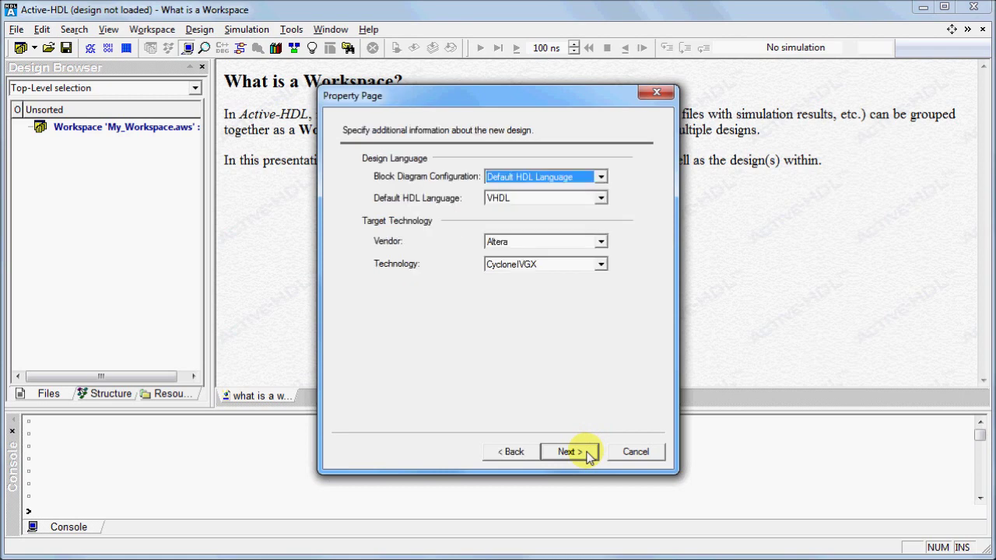
left_click(589, 457)
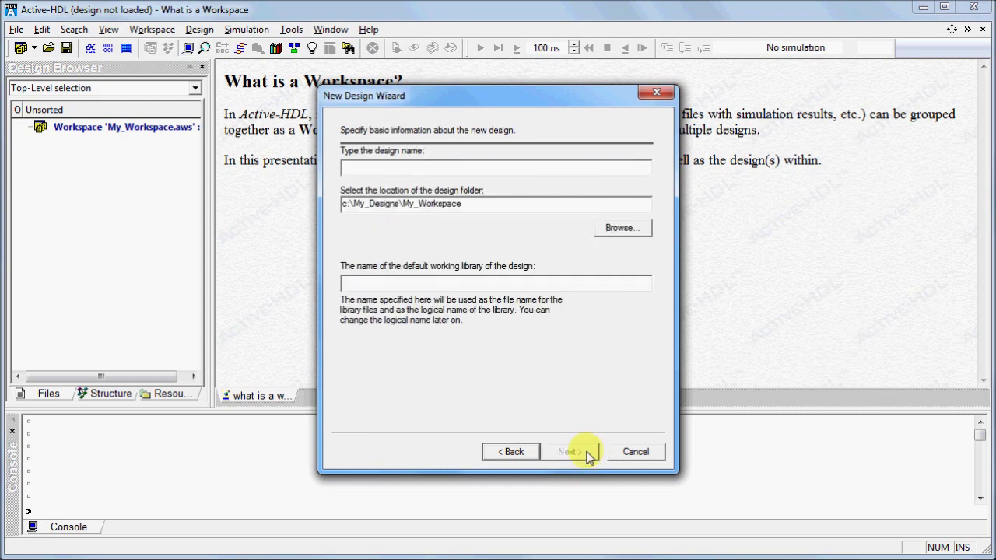
type("My_Design")
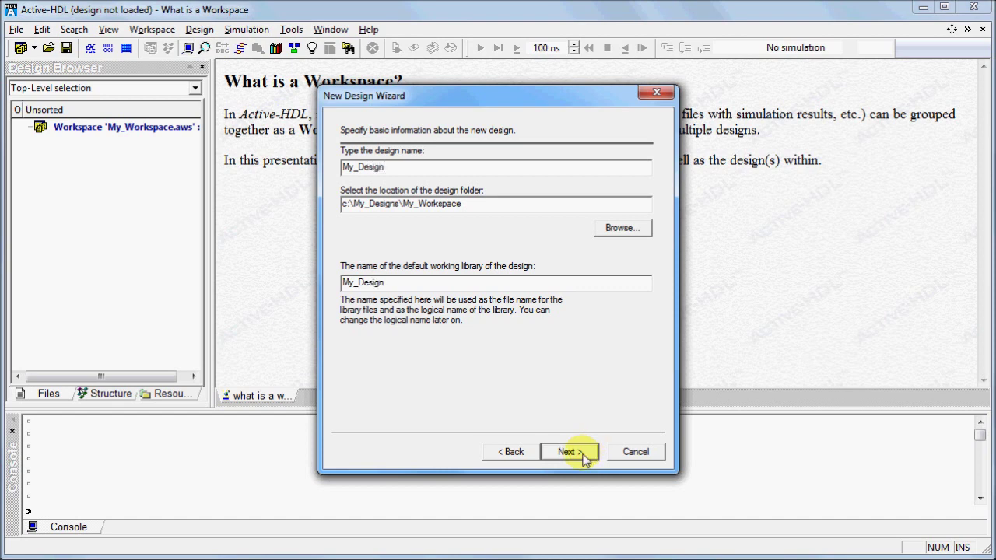
left_click(585, 459)
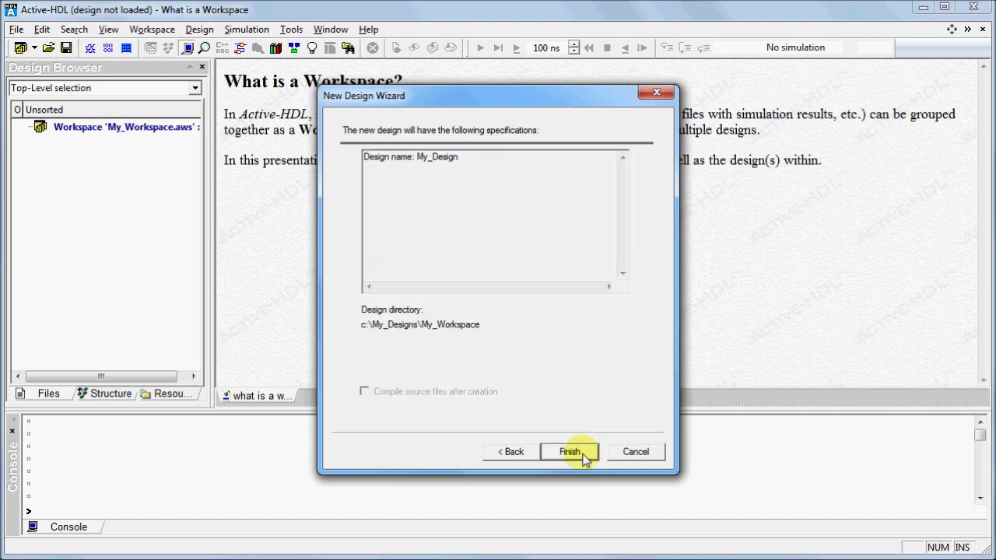
left_click(584, 457)
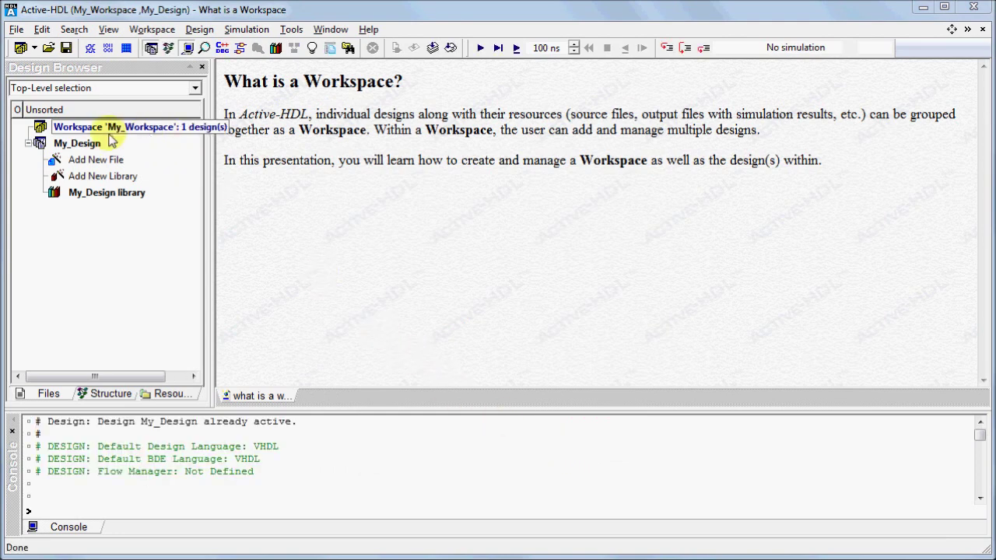
Add the existing PressController.adf and BottomUp.adf designs to My_Workspace
left_click(87, 145)
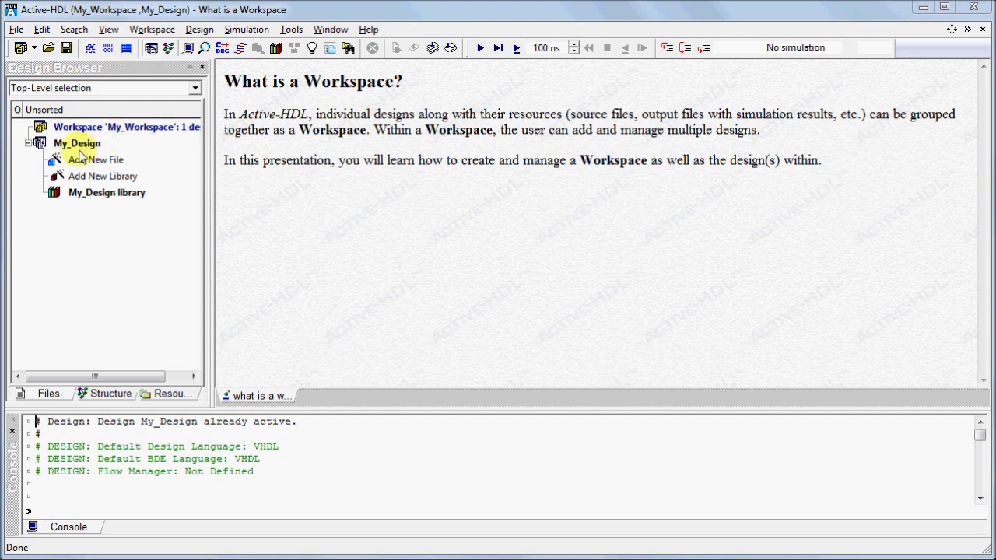
right_click(118, 132)
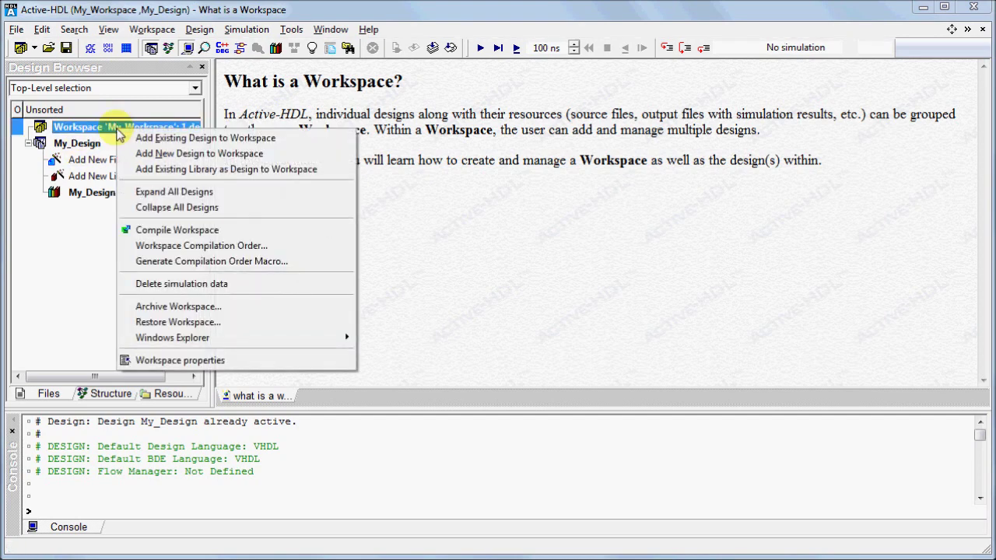
left_click(318, 147)
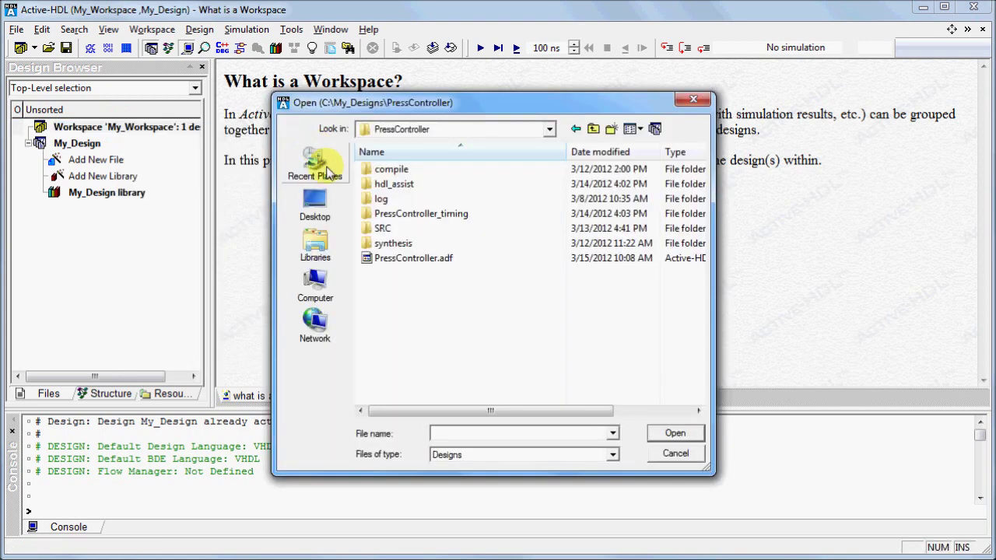
left_click(434, 263)
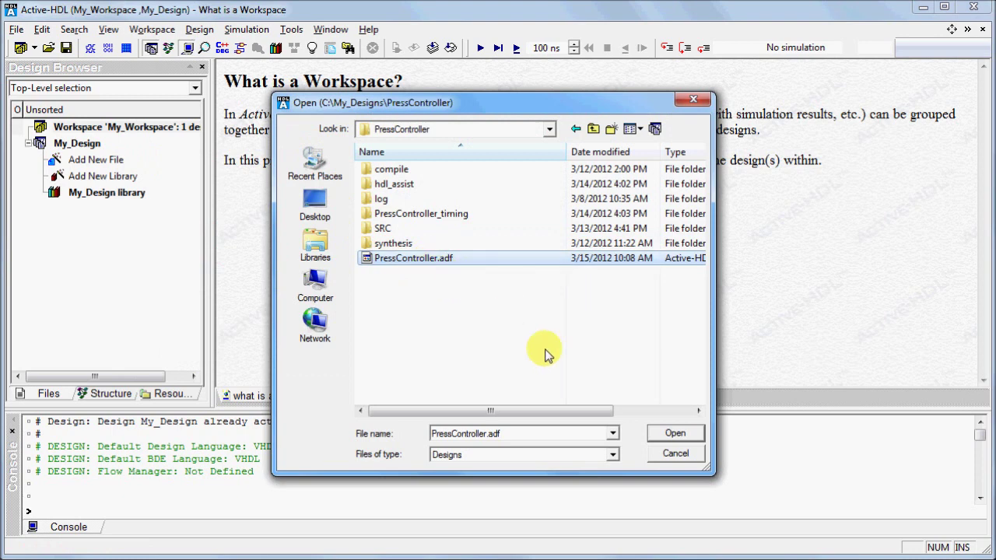
left_click(652, 432)
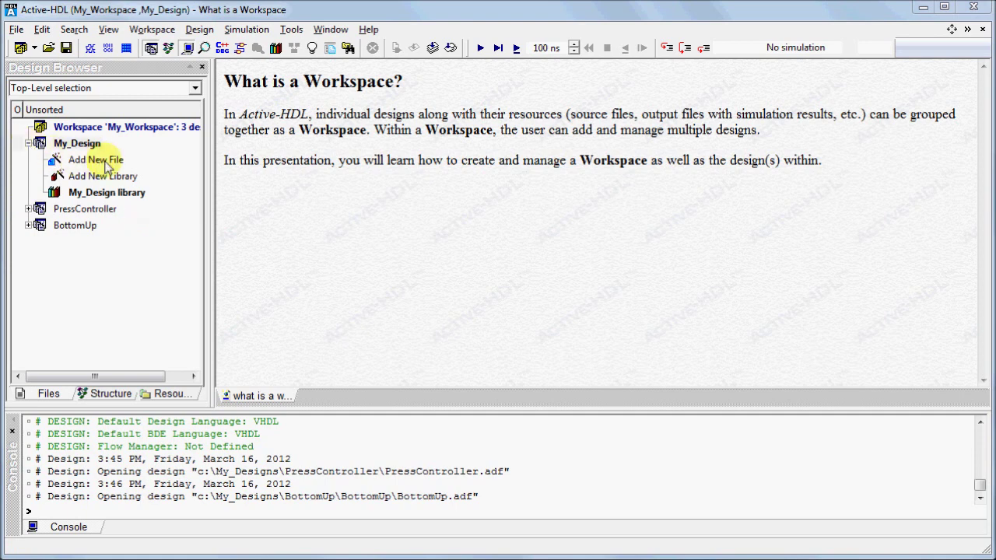
double_click(119, 161)
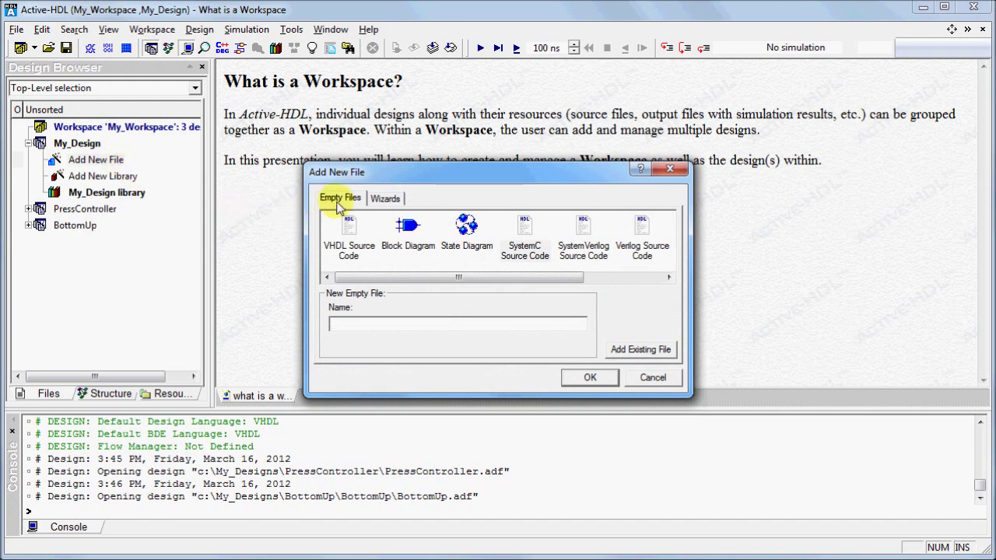
Create VHDL source file counter with ports Start, Reset and Q[3:0] using the VHDL Source Code wizard
left_click(387, 199)
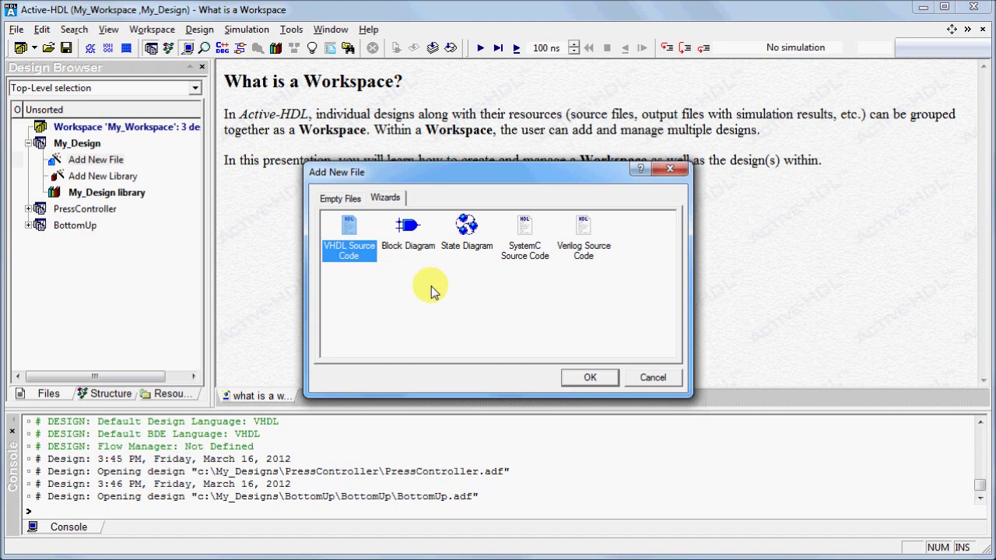
left_click(590, 377)
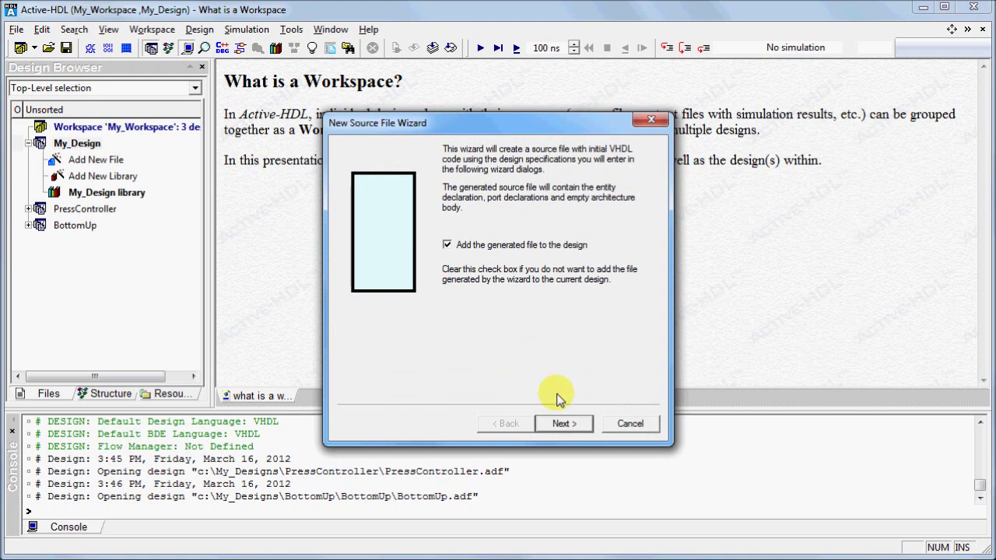
left_click(576, 430)
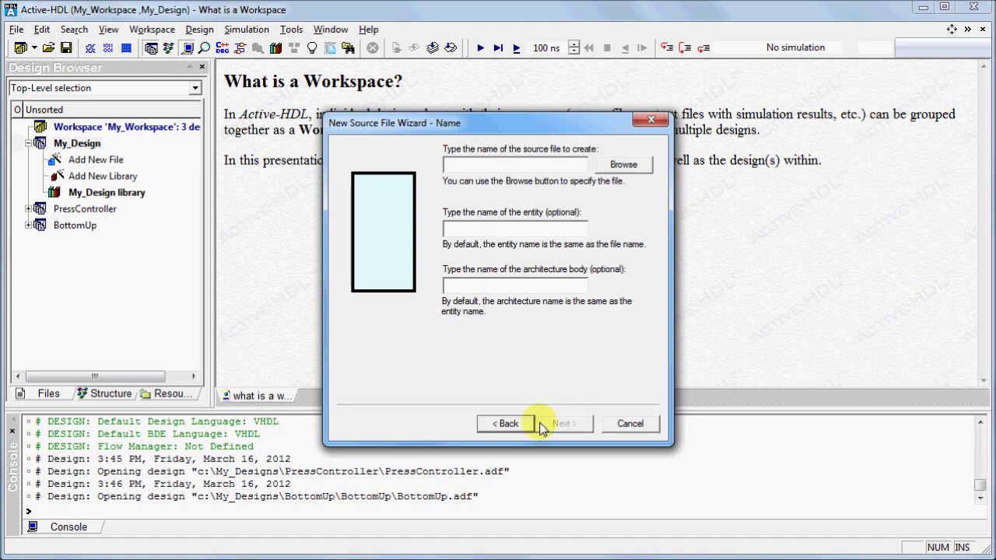
type("counter")
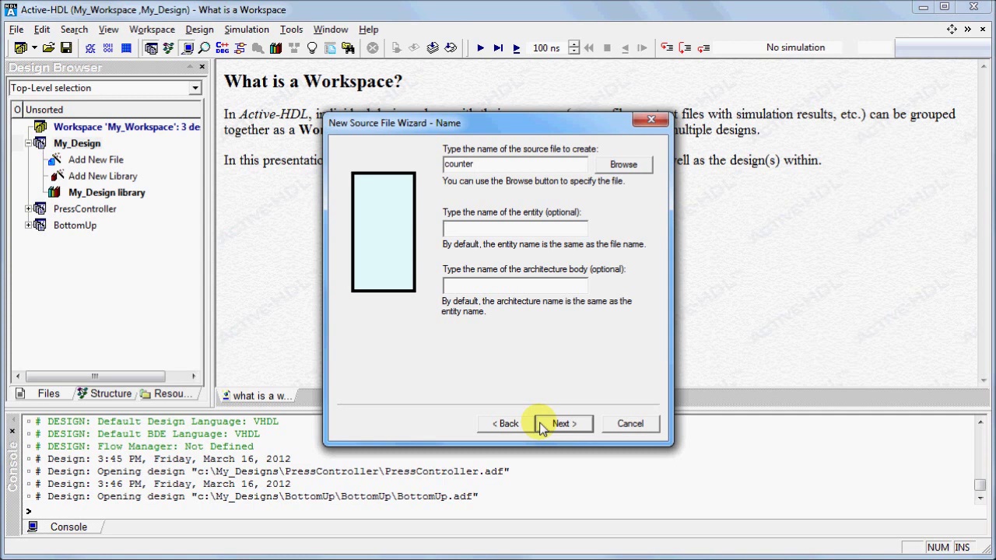
left_click(584, 428)
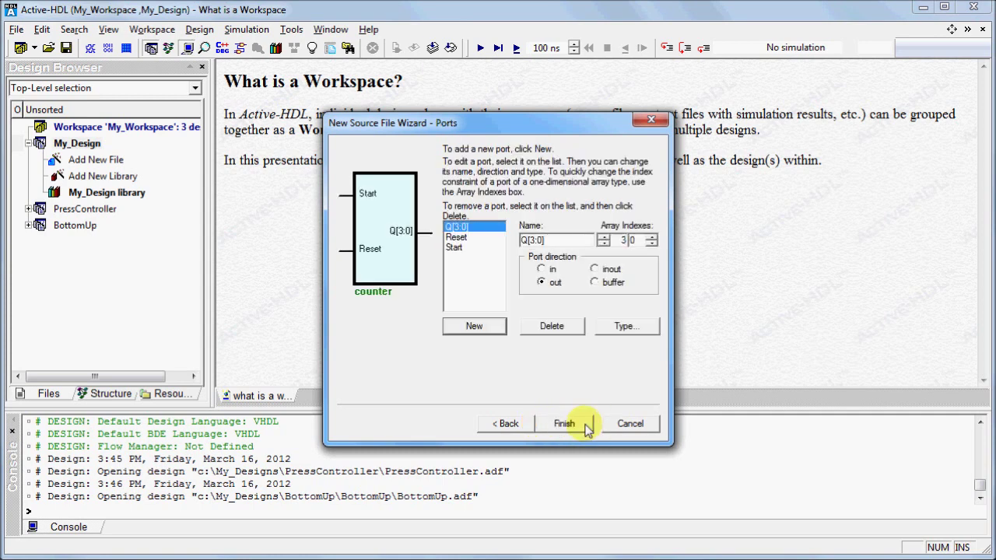
left_click(566, 424)
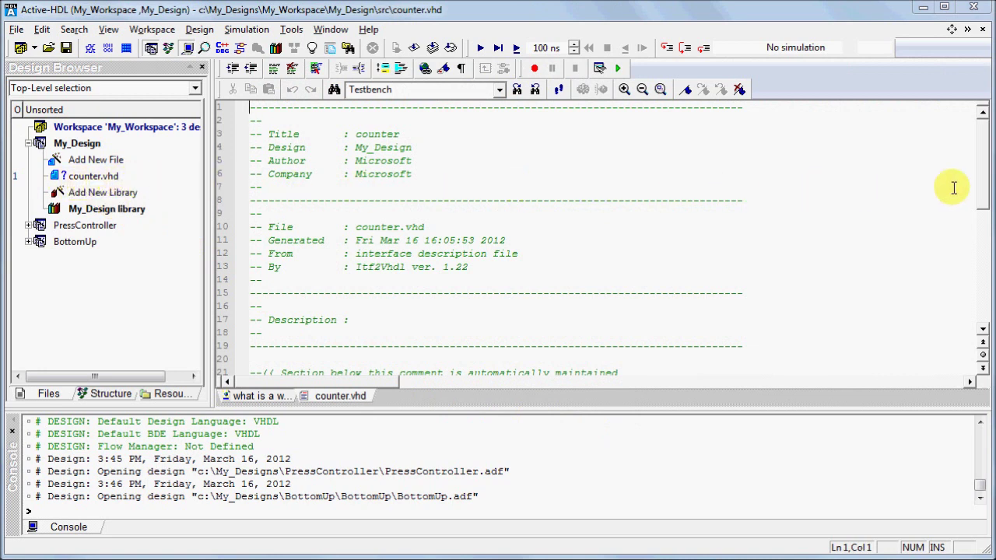
Review counter.vhd, then add My_BDE.bde and My_FSM.asf to My_Design
left_click_drag(985, 190, 990, 302)
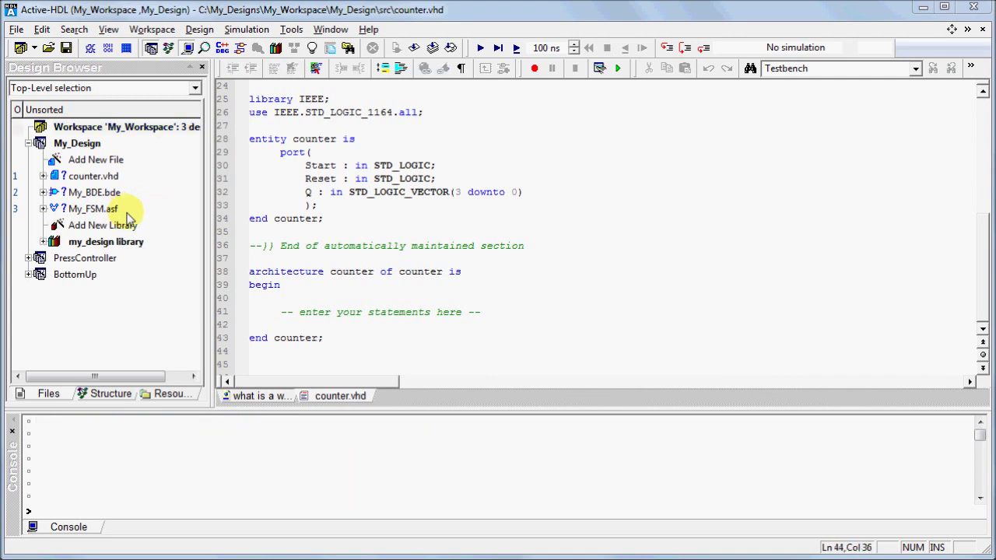
right_click(83, 151)
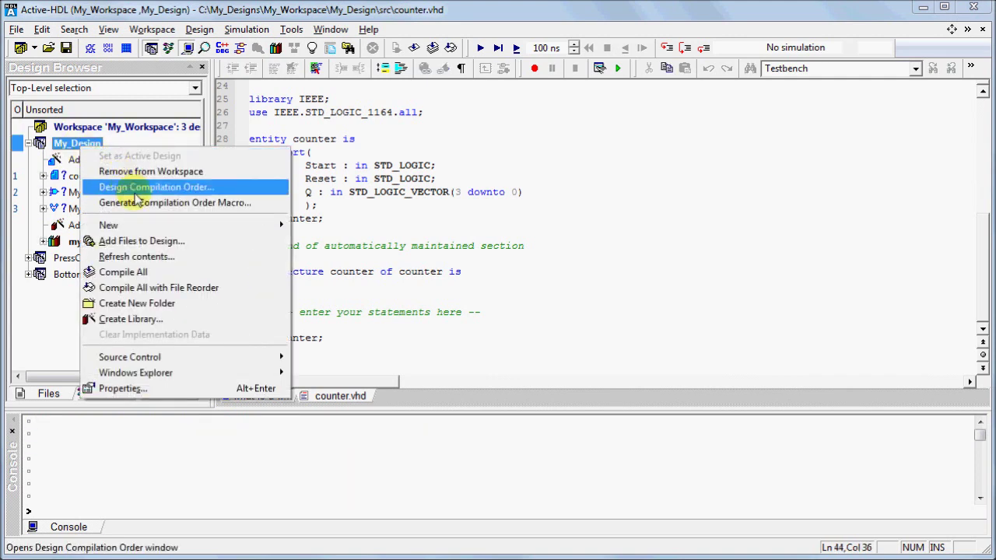
Run Compile All on My_Design, finishing with 0 errors and 0 warnings
left_click(201, 273)
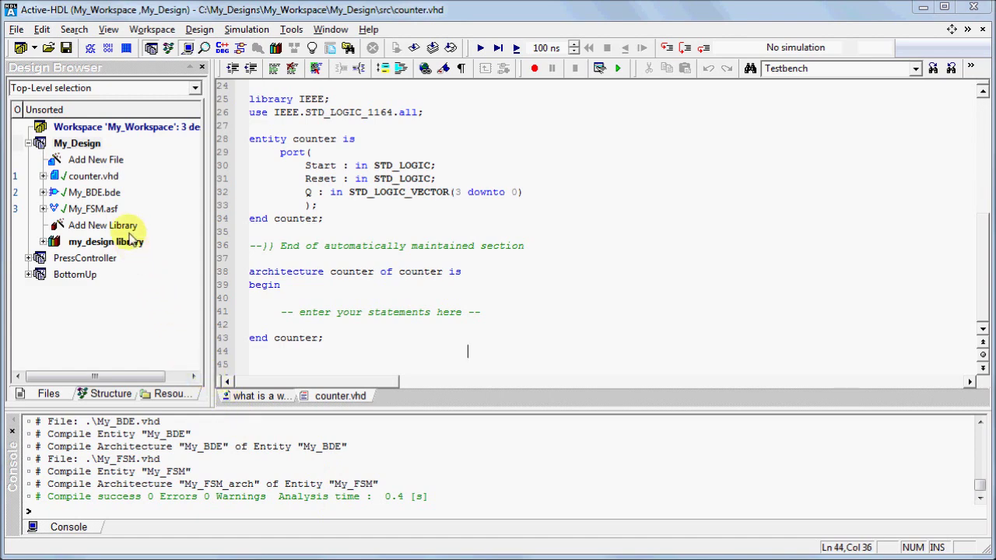
right_click(92, 146)
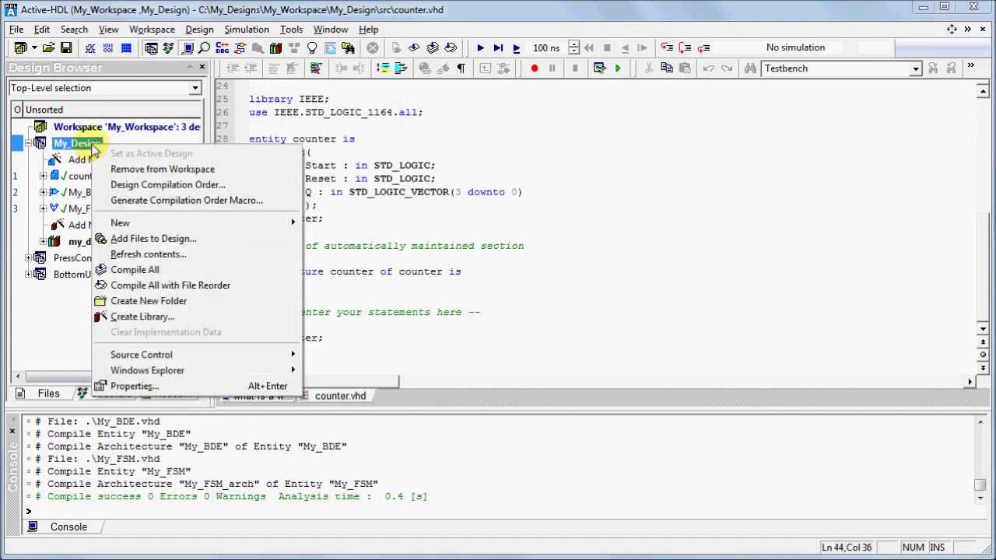
Turn off Synchronize Compilation Order with Design Browser File List in My_Design's Design Compilation Order
left_click(268, 185)
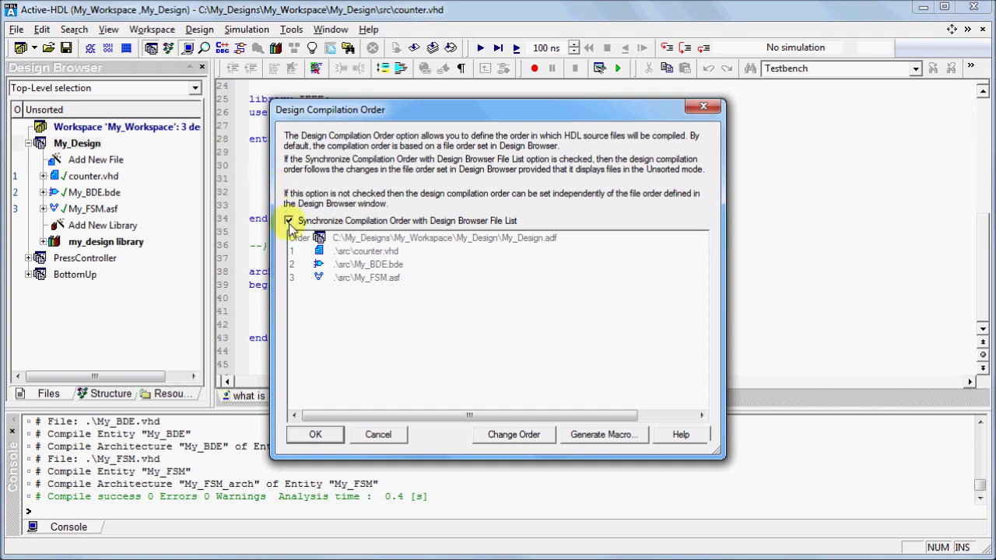
left_click(289, 221)
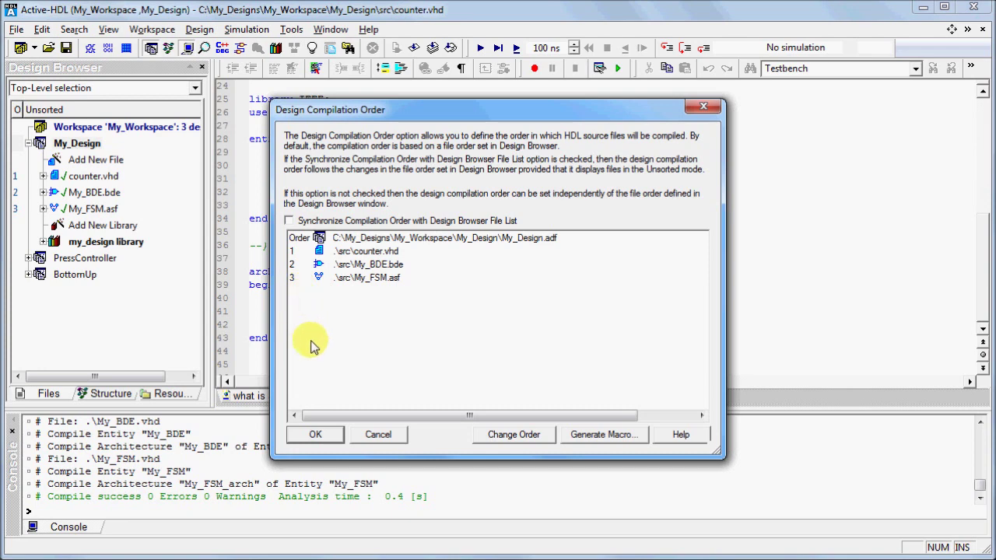
left_click(317, 435)
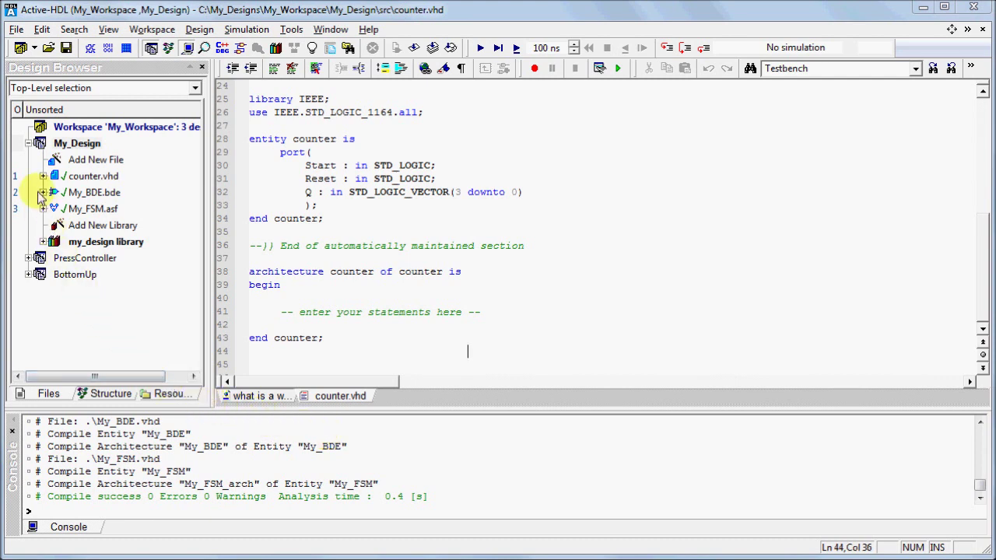
Make PressController the active design, then switch the active design back to My_Design
left_click(31, 146)
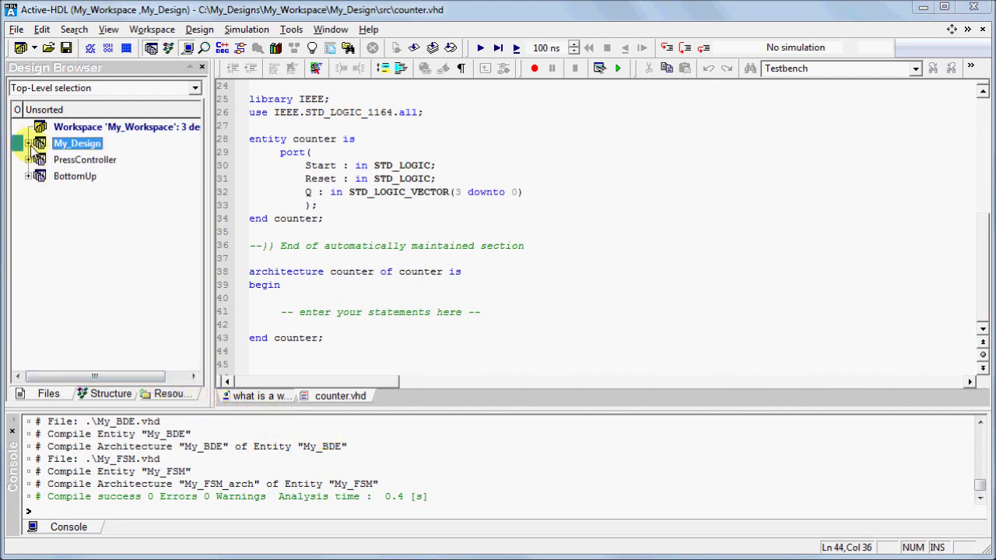
left_click(83, 161)
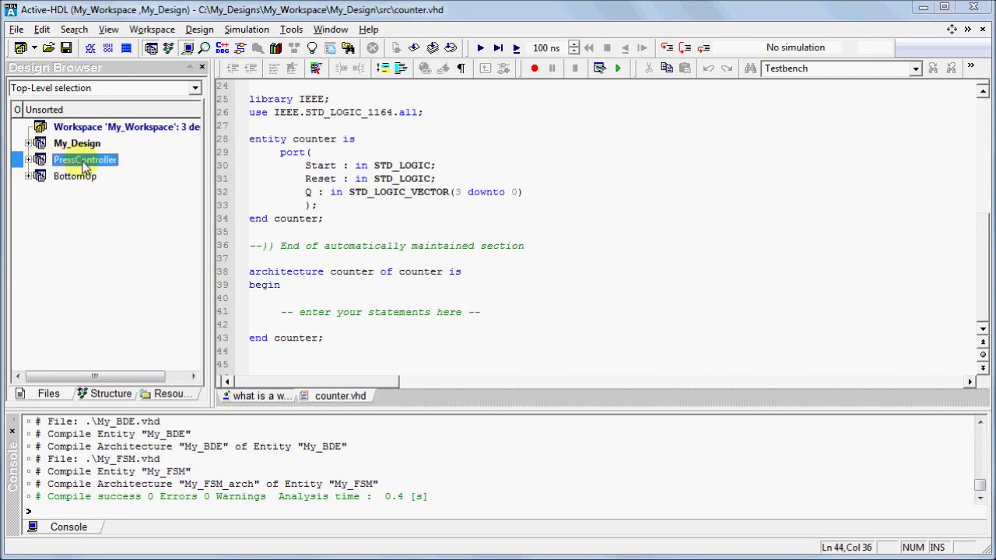
right_click(84, 167)
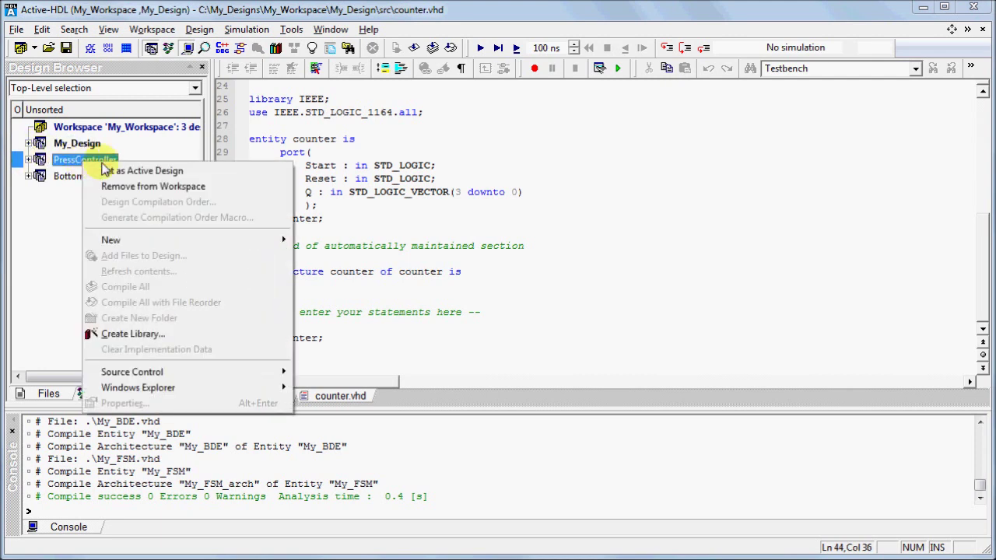
left_click(191, 177)
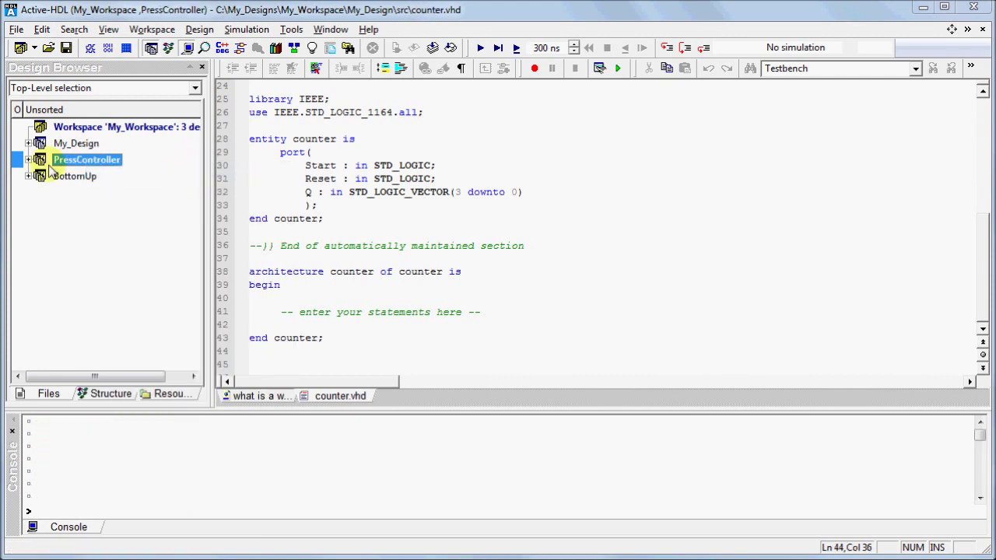
right_click(75, 146)
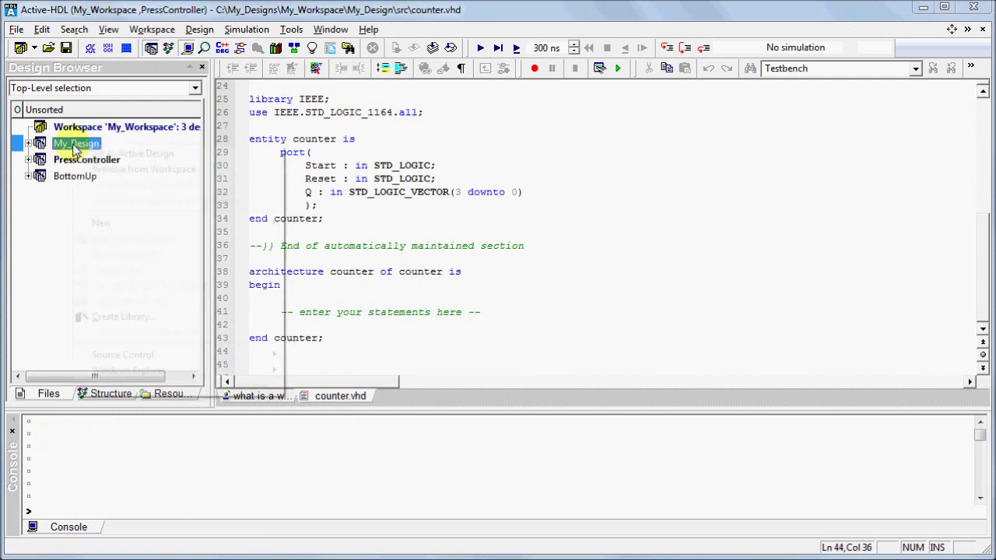
left_click(186, 158)
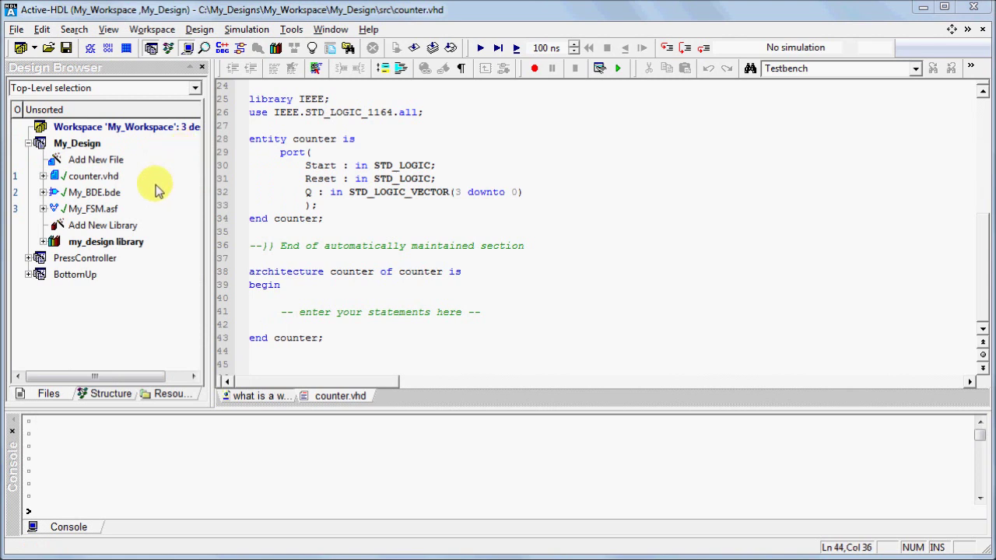
Remove BottomUp from the workspace, leaving only My_Design and PressController
right_click(76, 279)
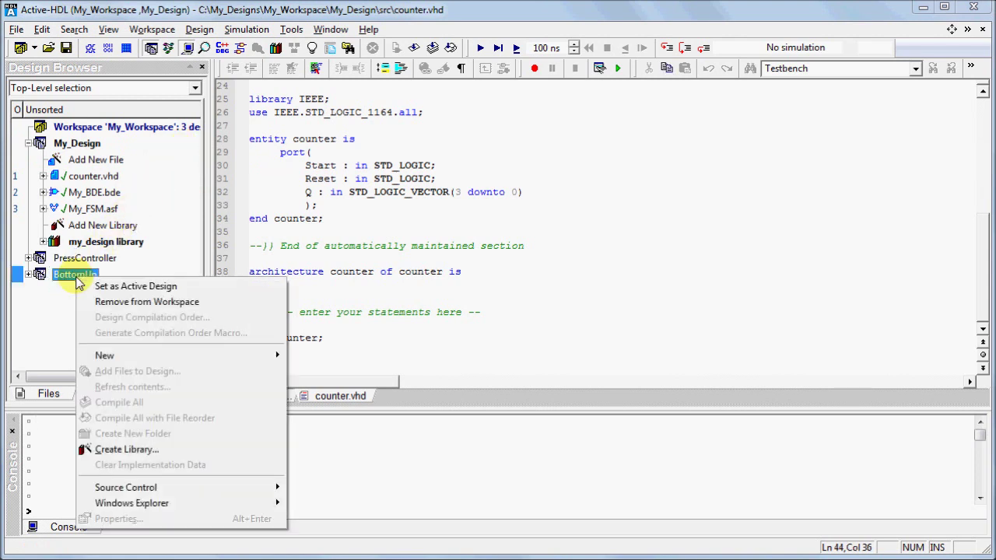
left_click(222, 303)
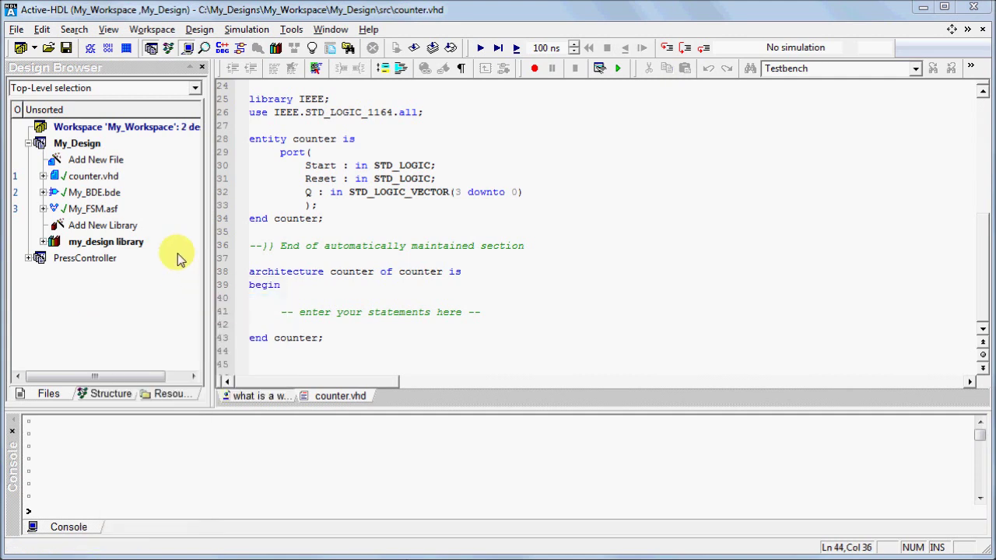
right_click(161, 135)
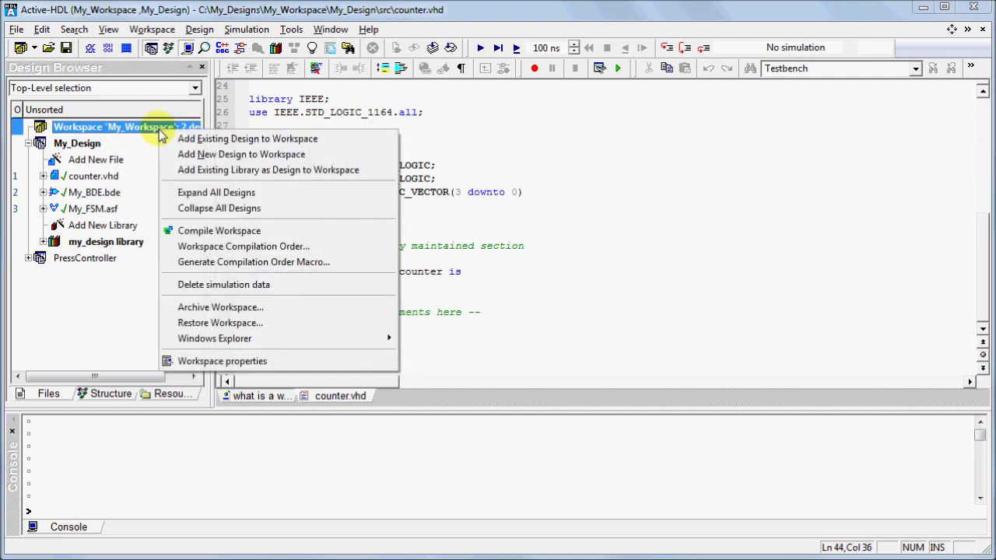
Move PressController.adf above My_Design.adf in the workspace compilation order
left_click(347, 247)
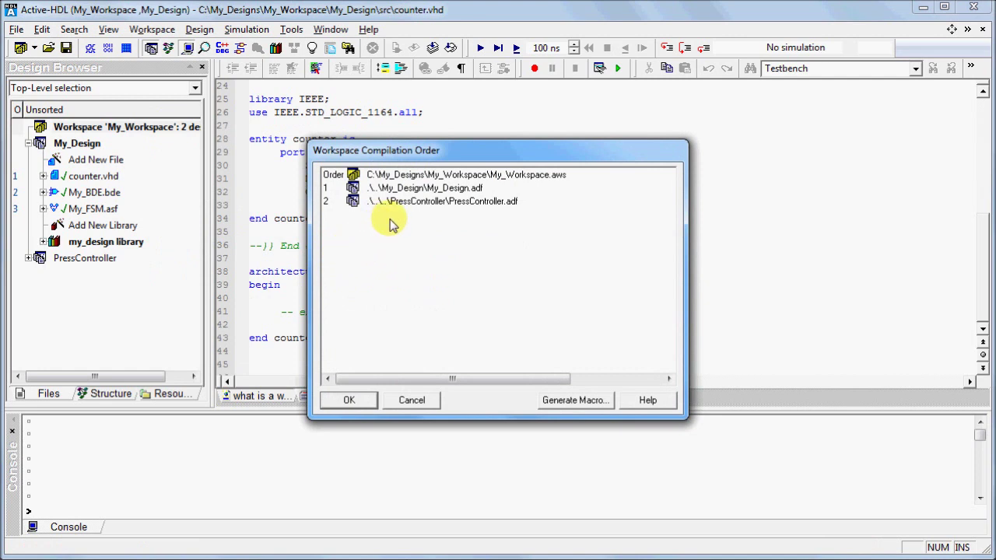
left_click_drag(418, 206, 422, 191)
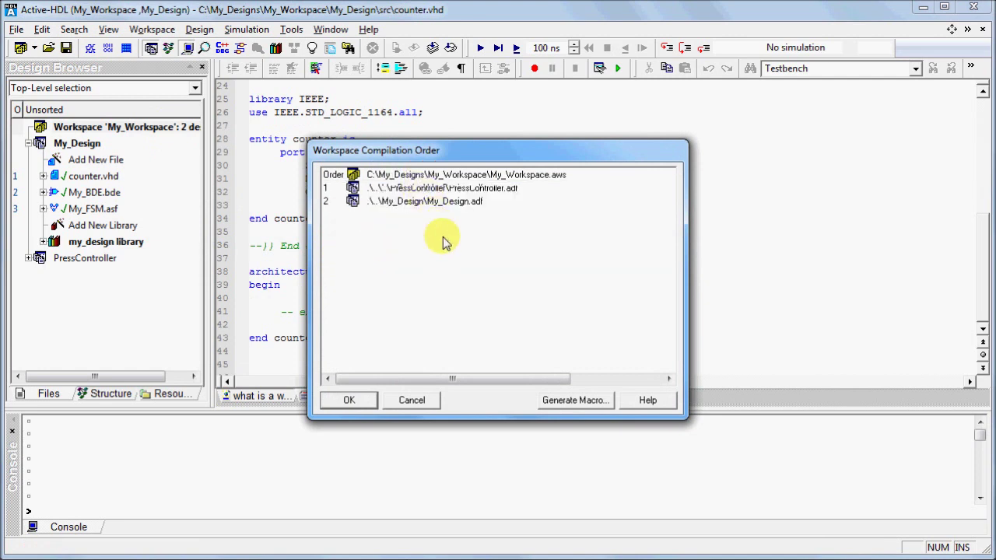
left_click(607, 407)
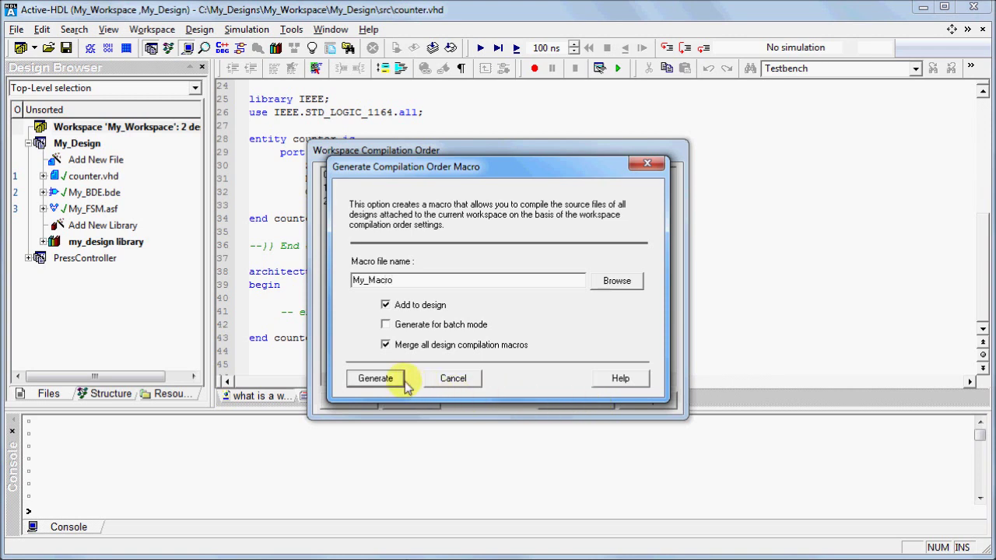
Generate My_Macro.do with the new order, accept the warning, and view its script
left_click(375, 378)
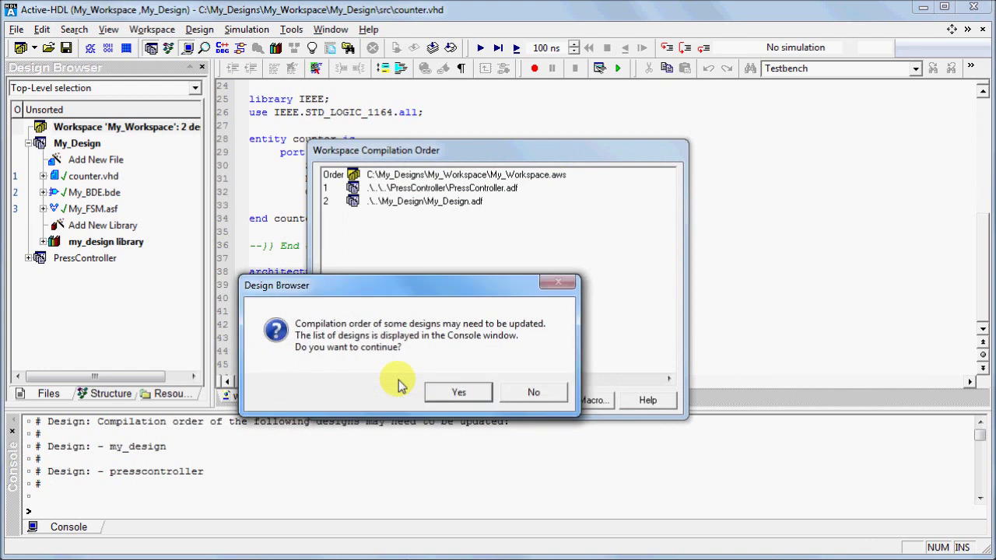
left_click(457, 393)
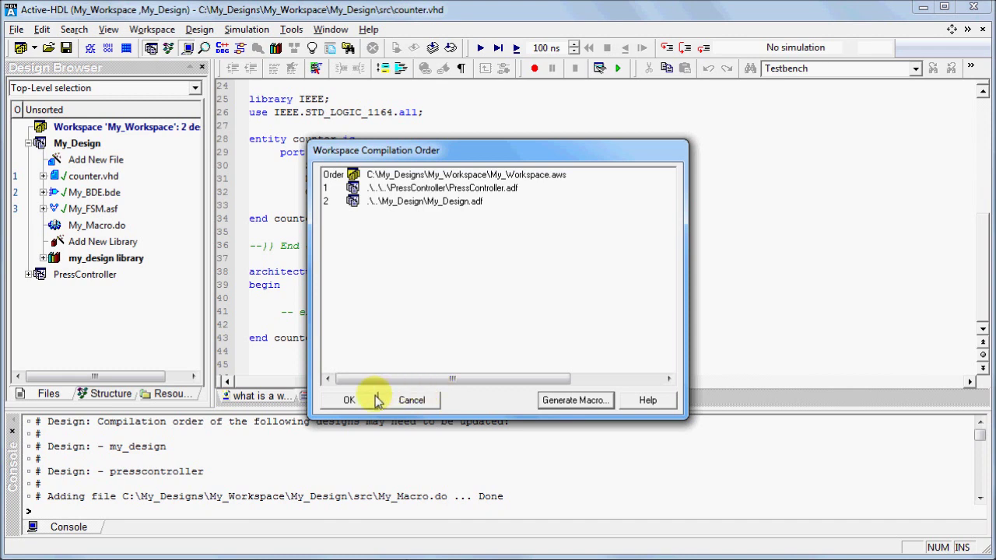
left_click(349, 400)
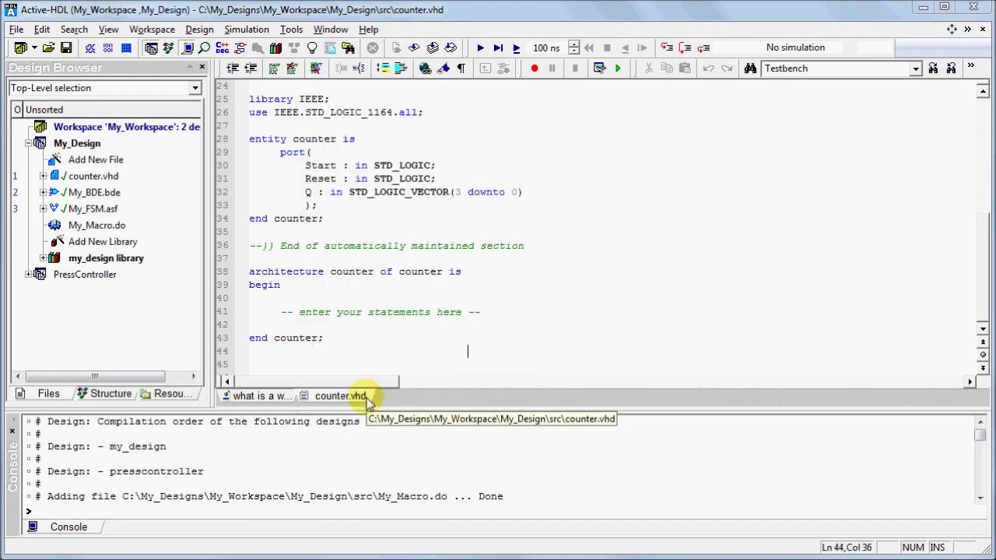
double_click(119, 227)
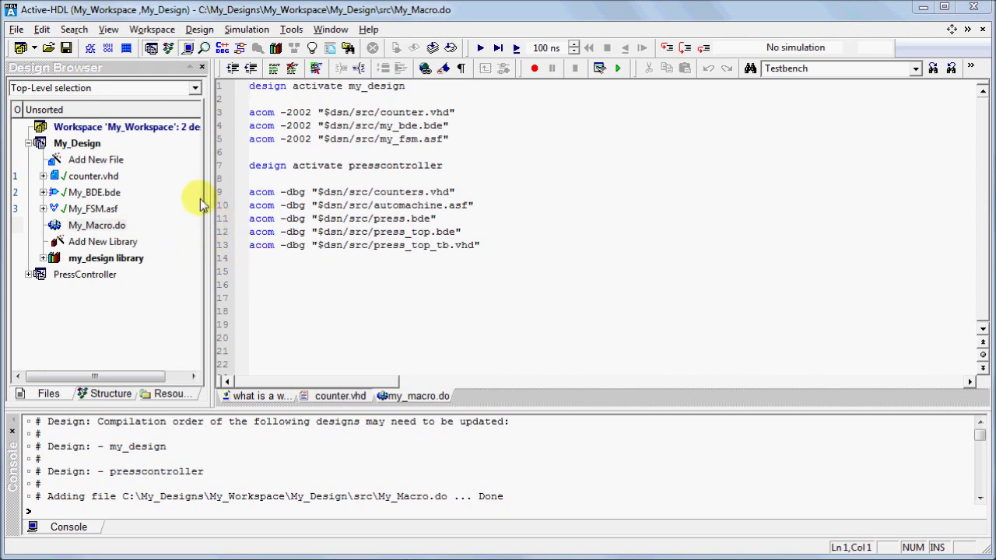
Generate a second compilation order macro named My_second.do and open its script
right_click(156, 136)
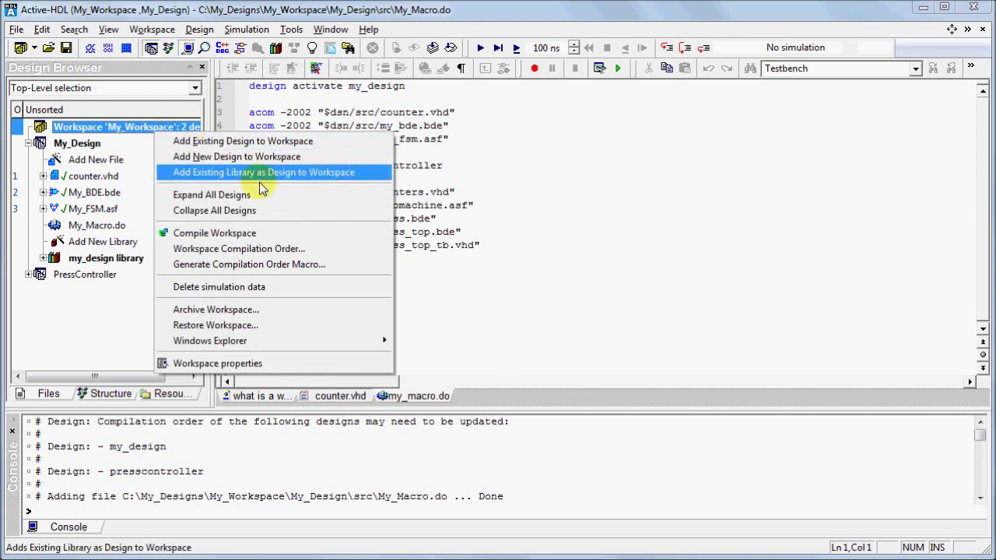
left_click(364, 265)
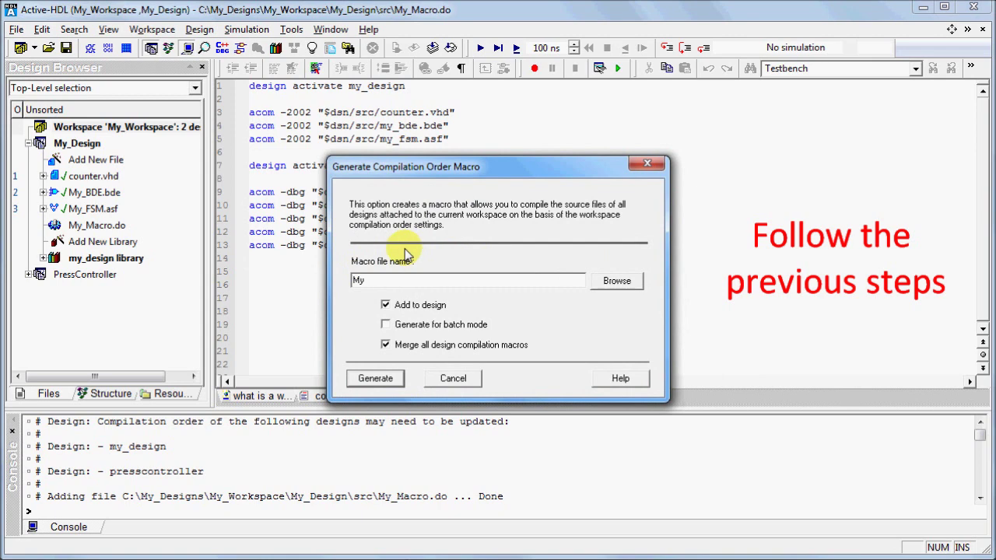
left_click(375, 378)
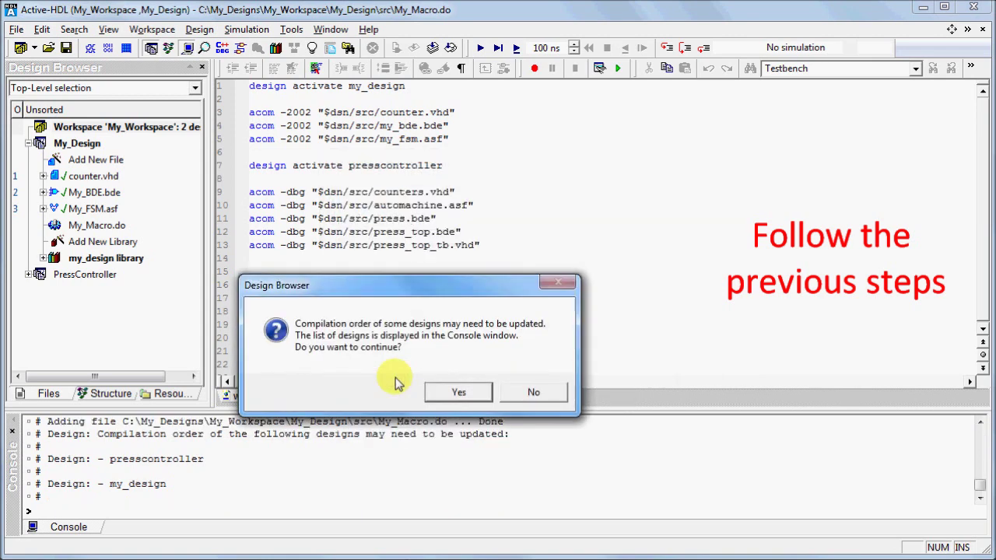
left_click(454, 391)
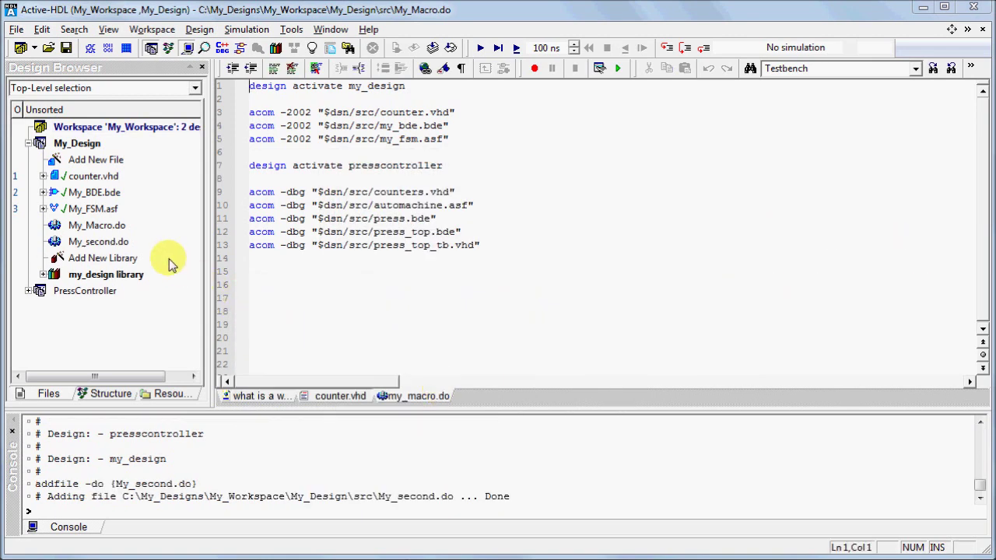
double_click(119, 244)
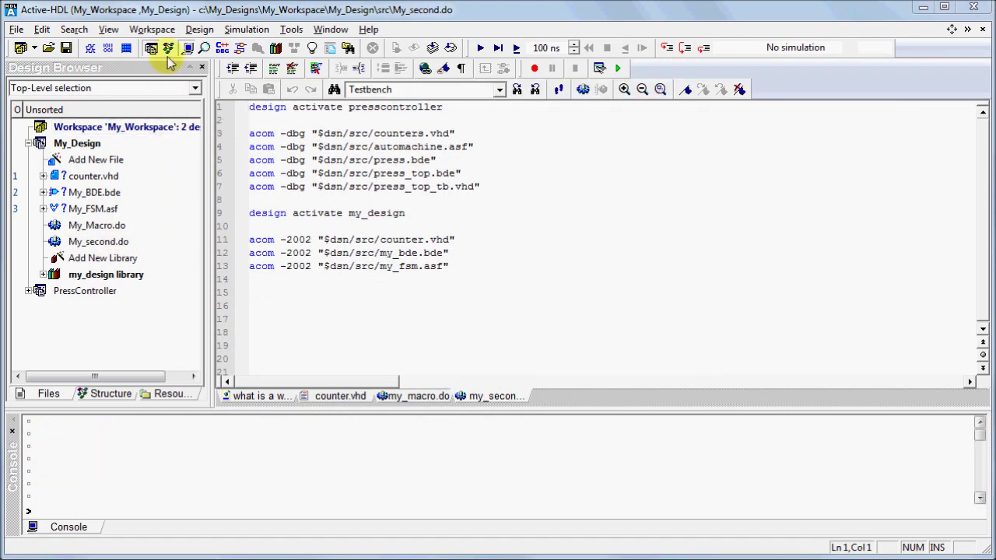
Start a workspace archive saved as My_Workspace.zip in the My_Designs folder
left_click(167, 31)
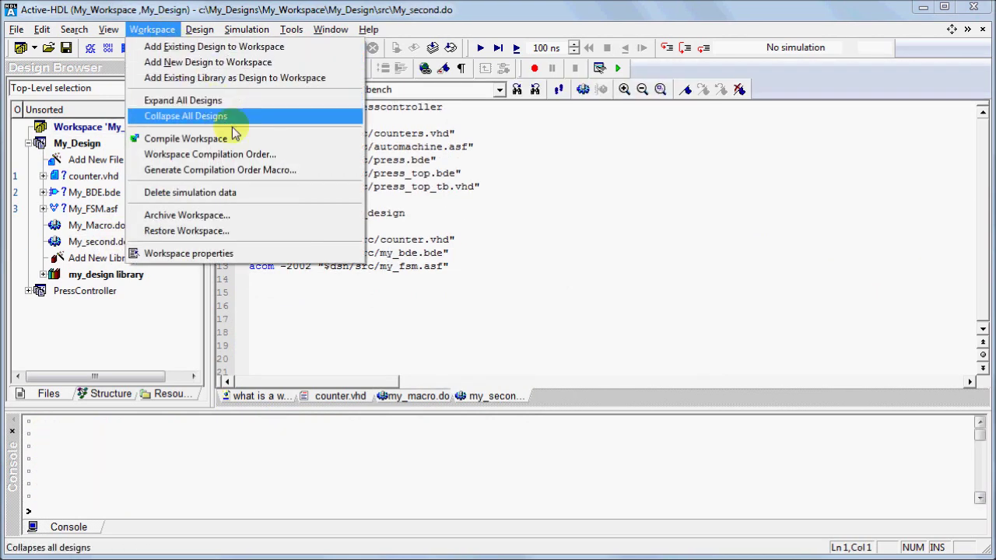
left_click(288, 220)
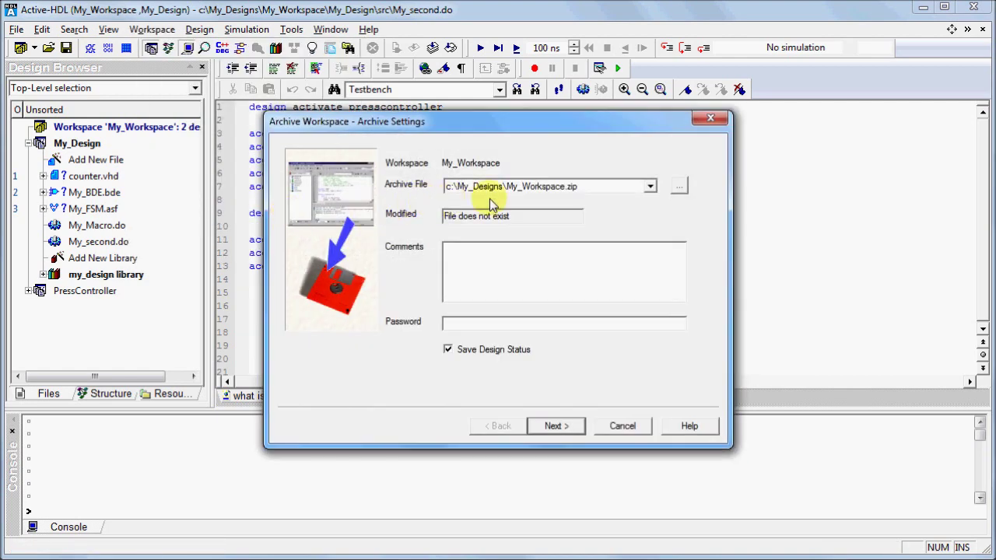
left_click(679, 188)
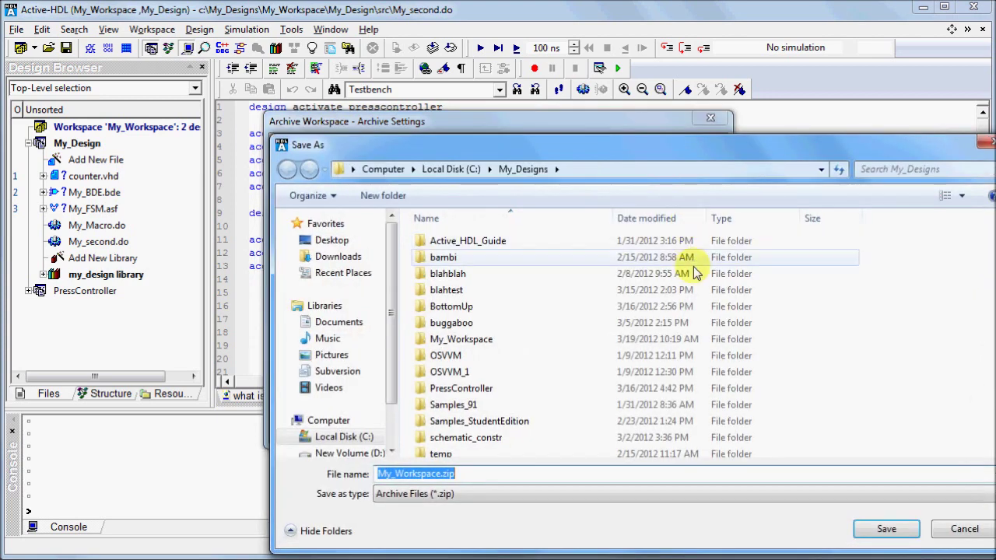
left_click(864, 529)
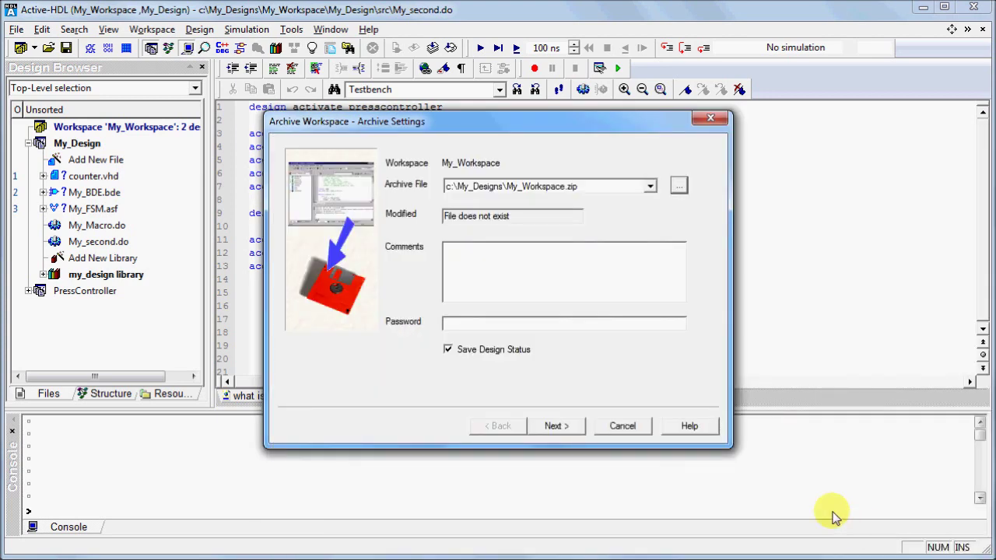
left_click(571, 426)
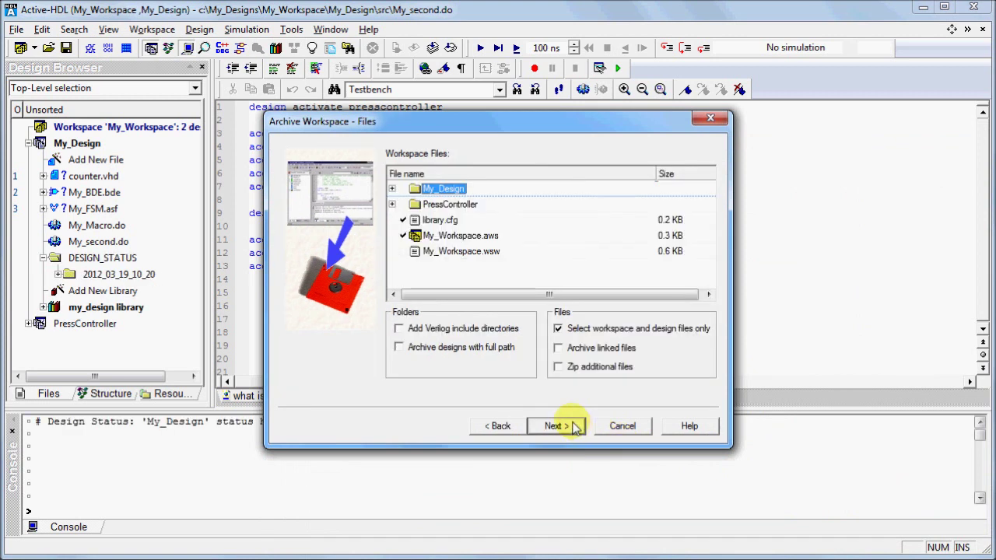
Include both PressController and My_Design in the archive and complete it
left_click(405, 203)
left_click(403, 190)
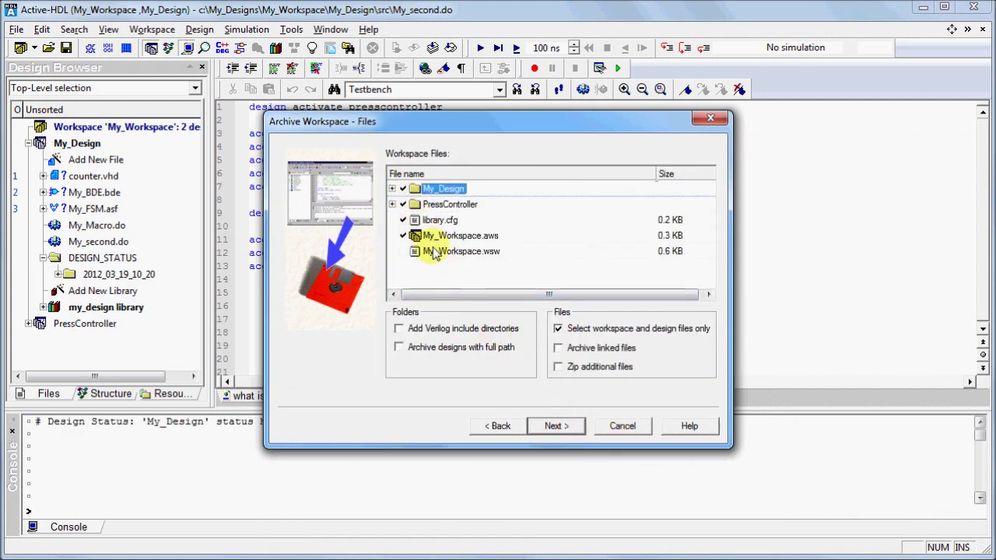
left_click(555, 425)
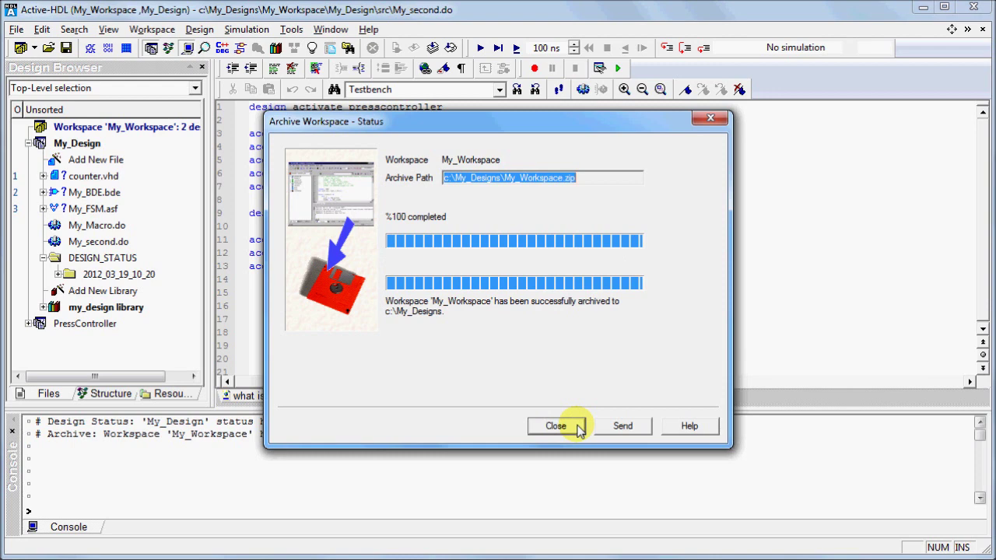
left_click(556, 426)
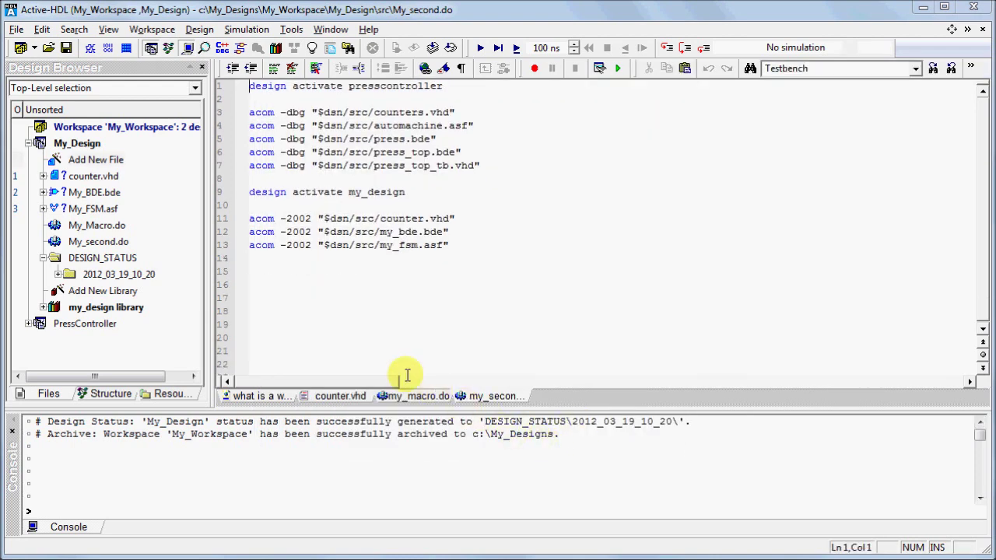
Export the workspace to HTML, expand PressController in the exported page, then export to PDF
left_click(15, 30)
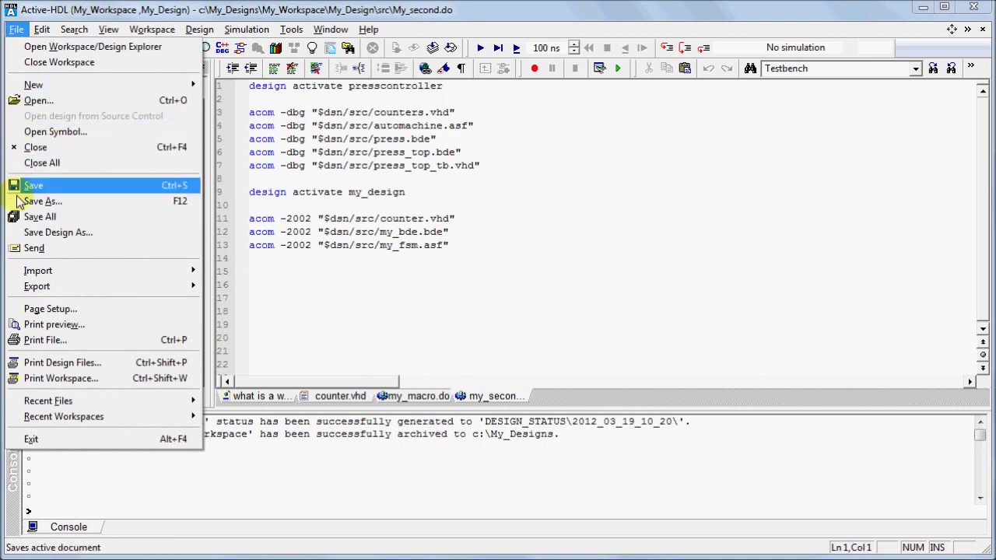
mouse_move(19, 287)
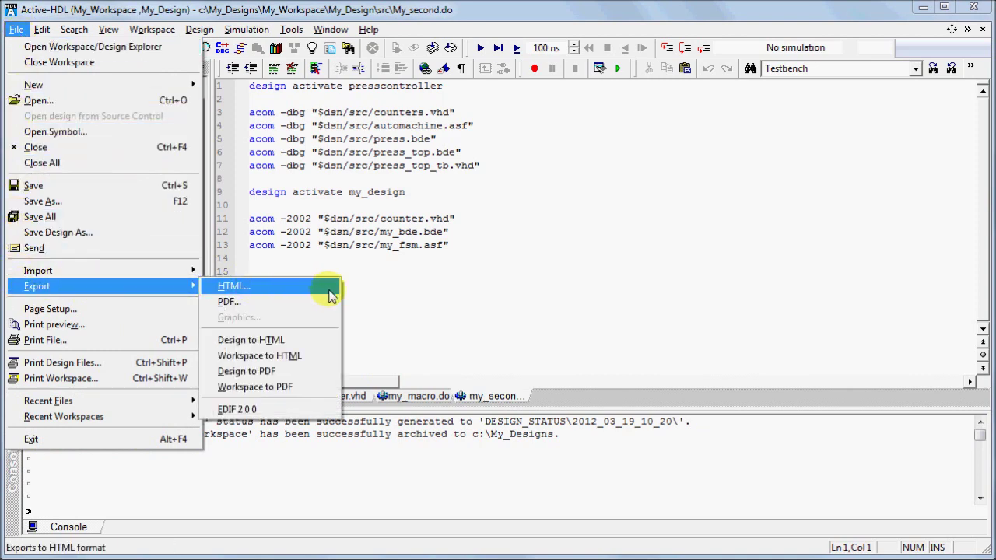
left_click(333, 362)
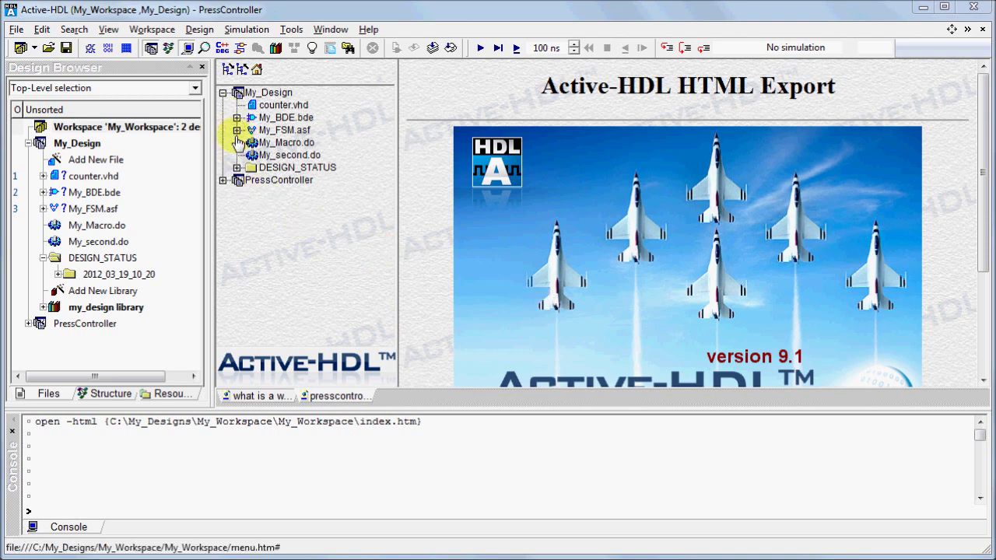
left_click(223, 180)
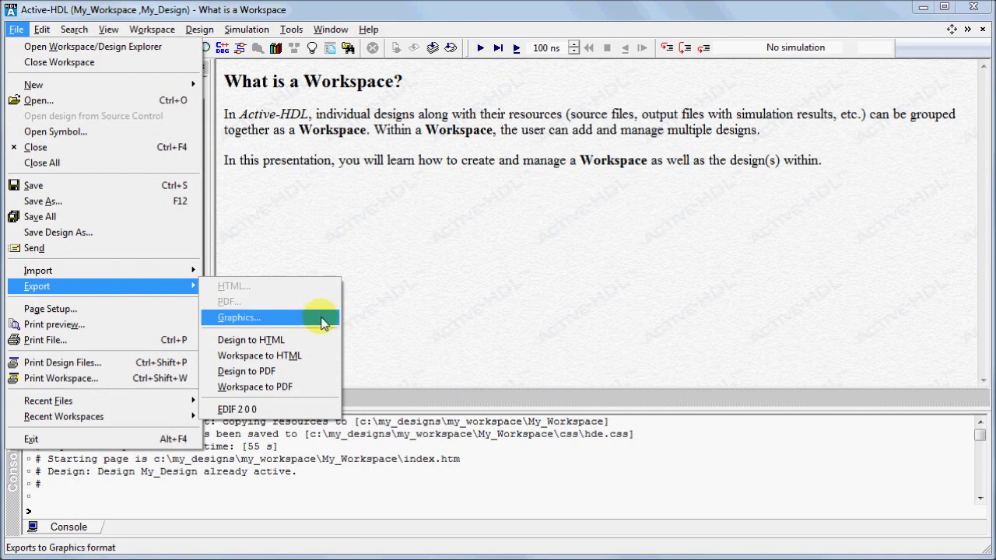
left_click(326, 394)
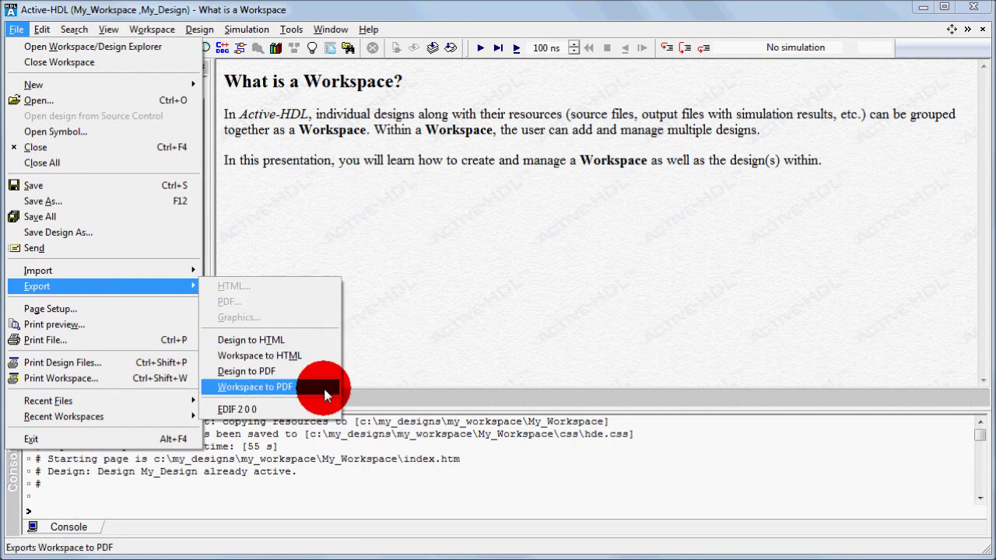